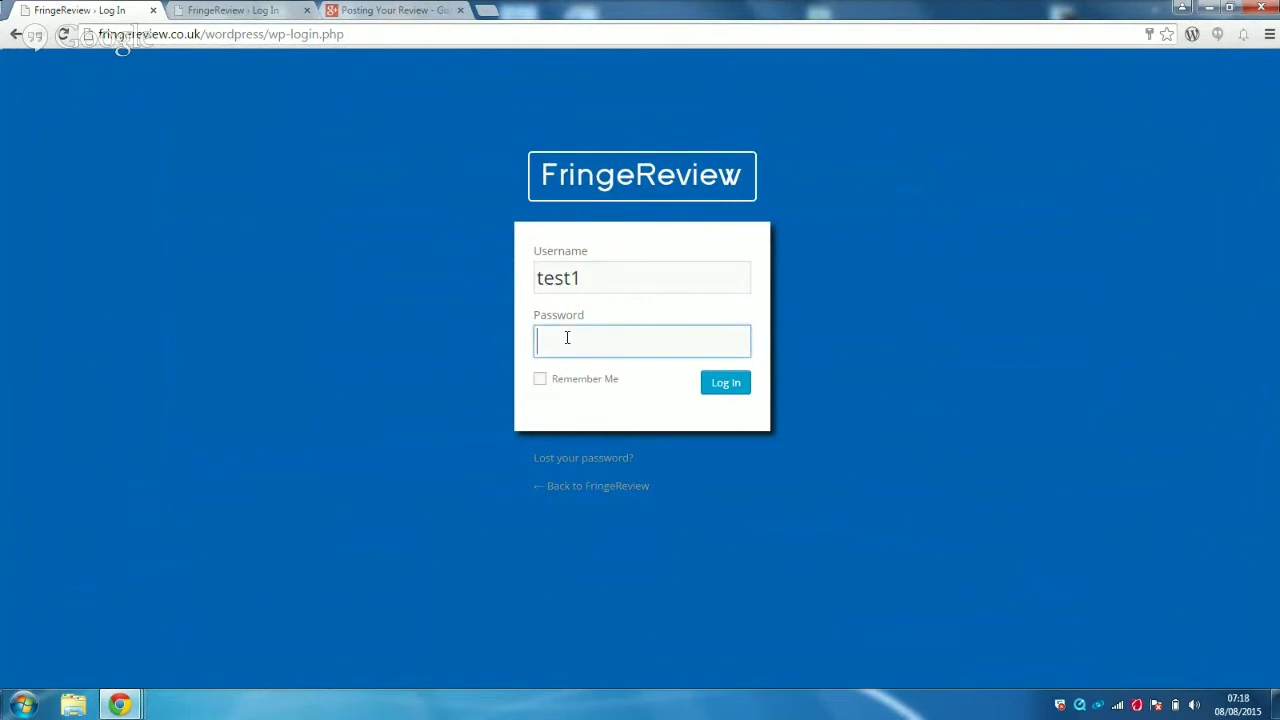
Log in to the FringeReview site with the account password and decline saving it in the browser
text(•••••••••••••)
click(720, 391)
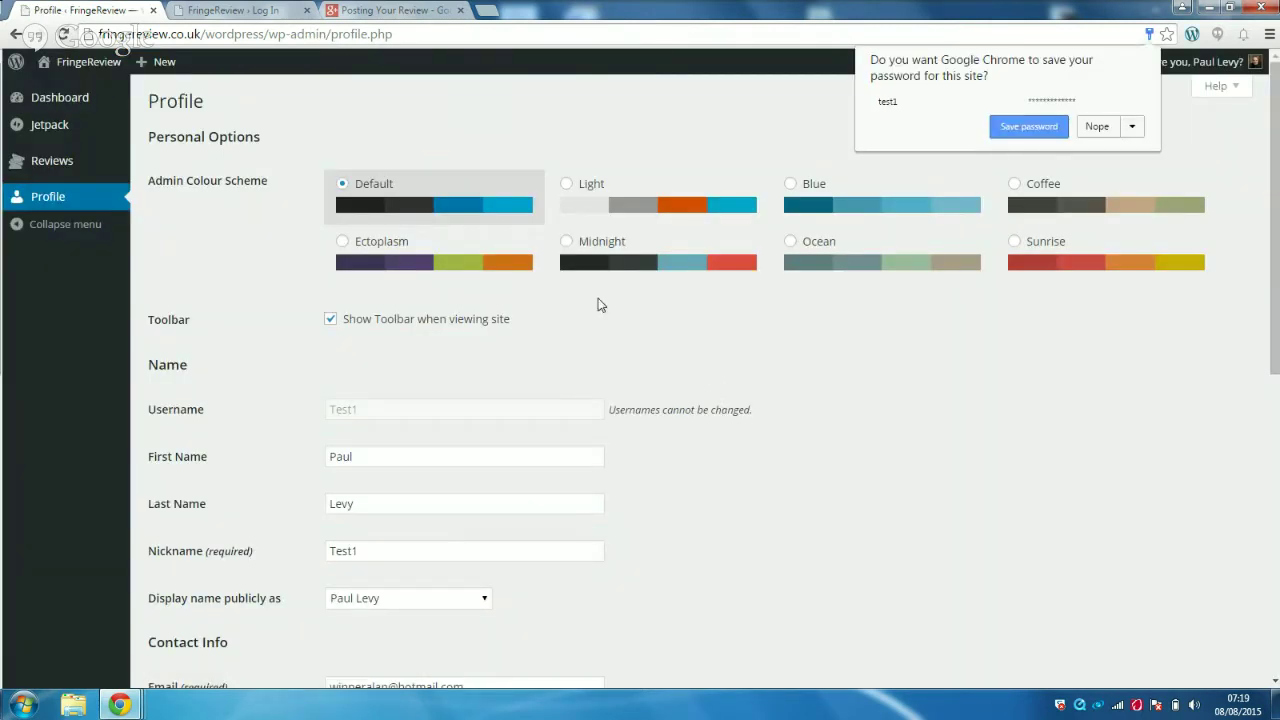
click(1087, 127)
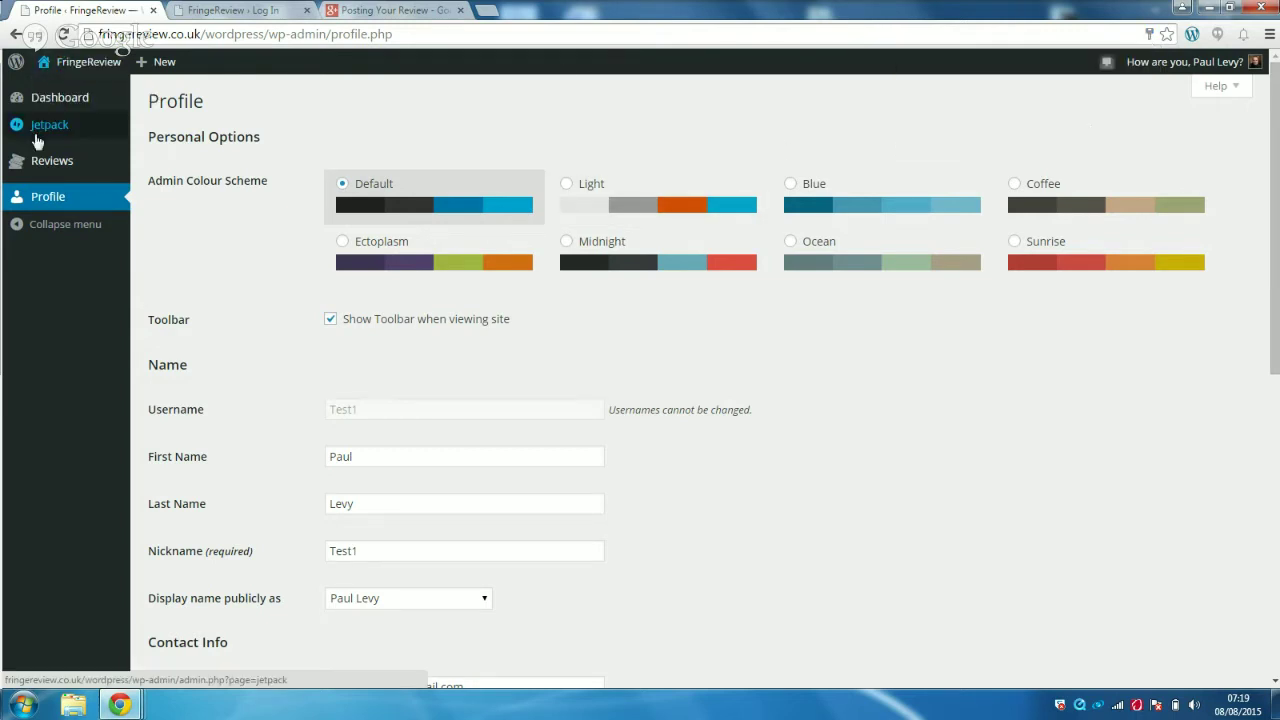
Start a new review and title it "Hamlet"
mouse_move(44, 167)
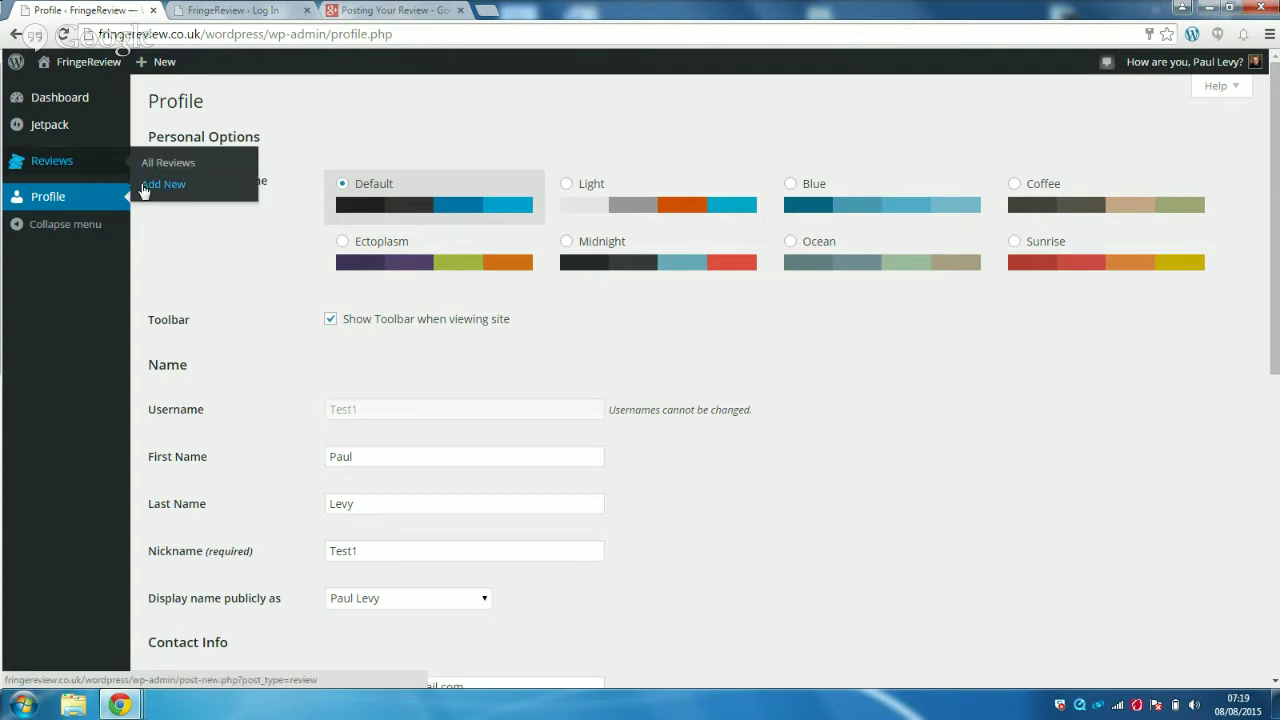
click(145, 186)
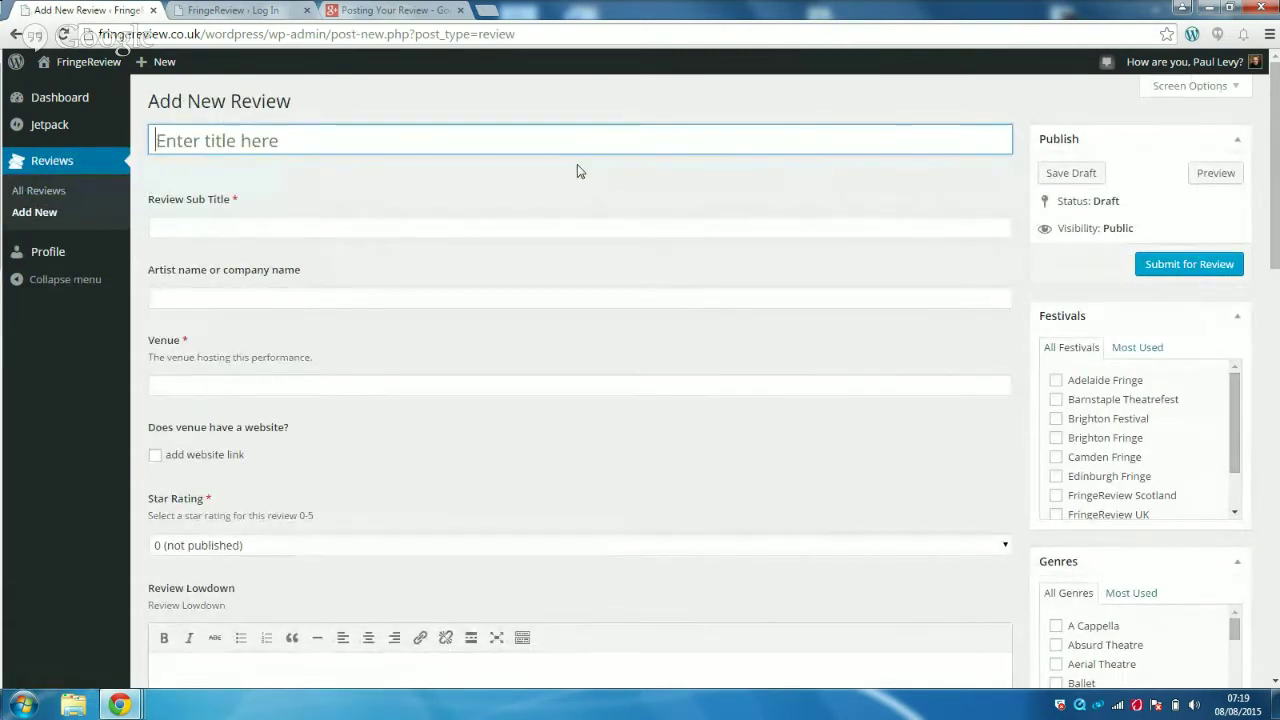
click(517, 144)
text(Hamlet)
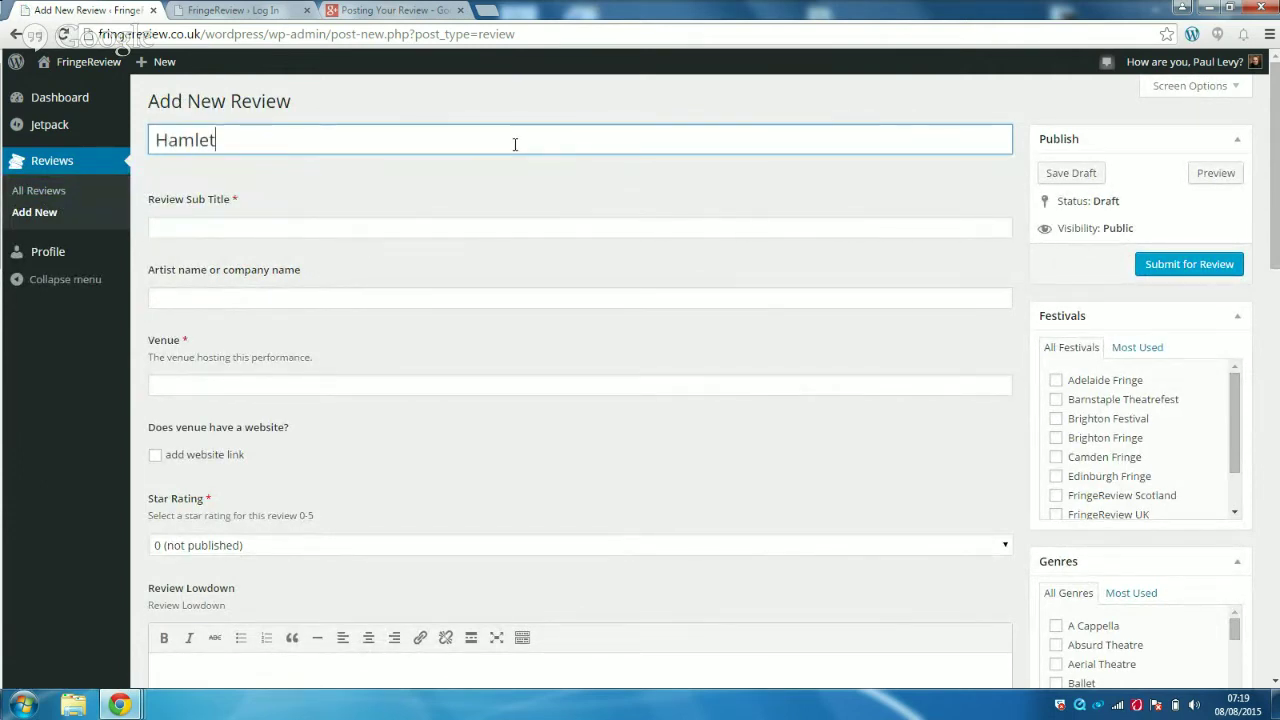
Enter "a thrilling adaptation", including the quotation marks, as the review sub title
click(479, 225)
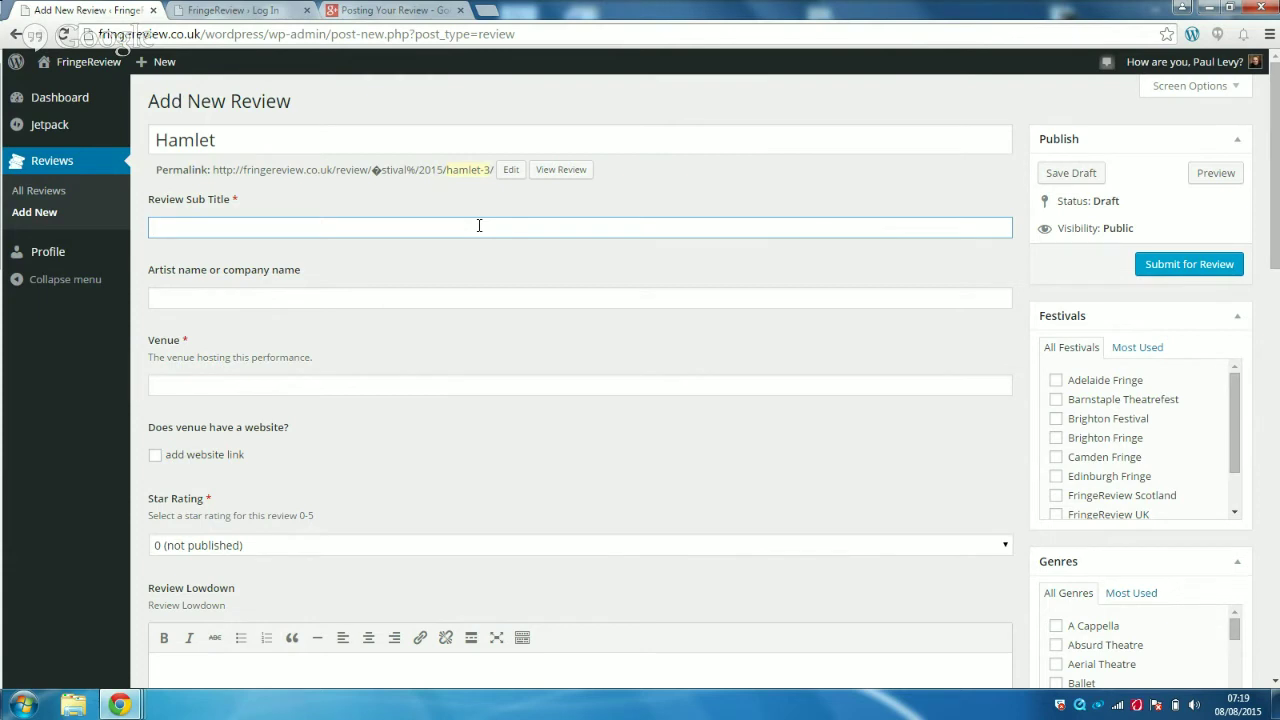
text("a thrilling adaptation)
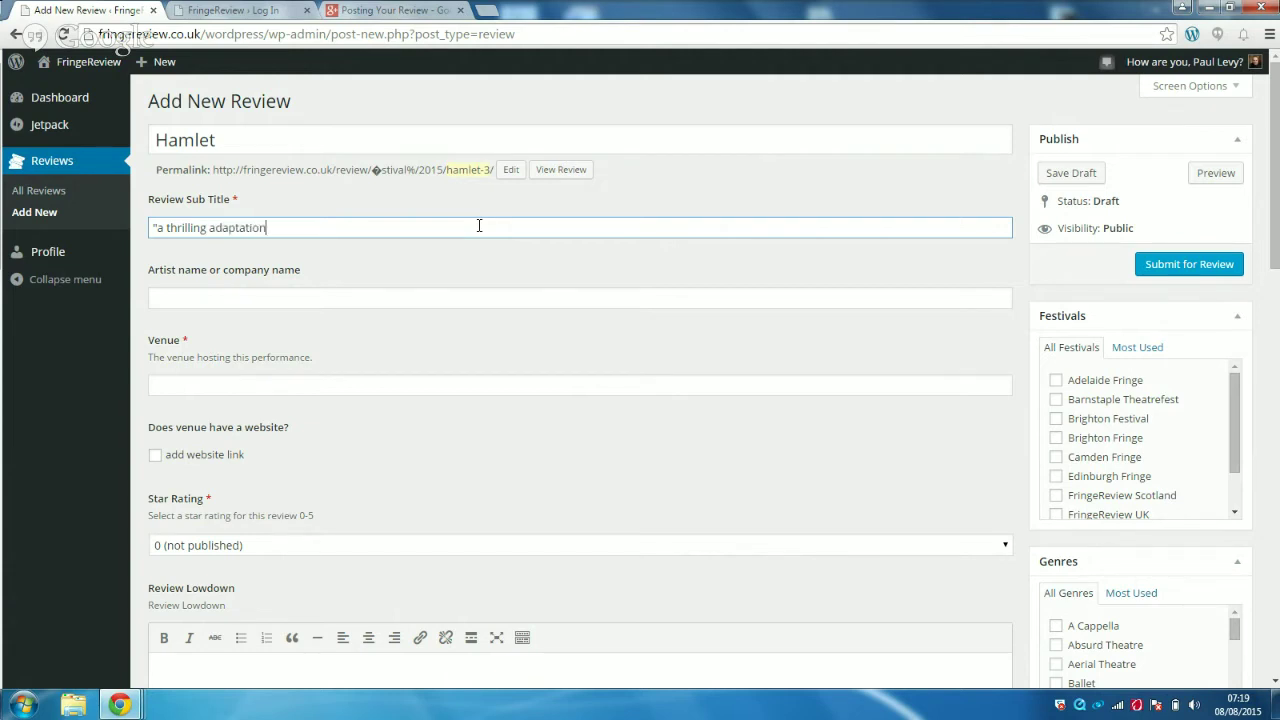
text(")
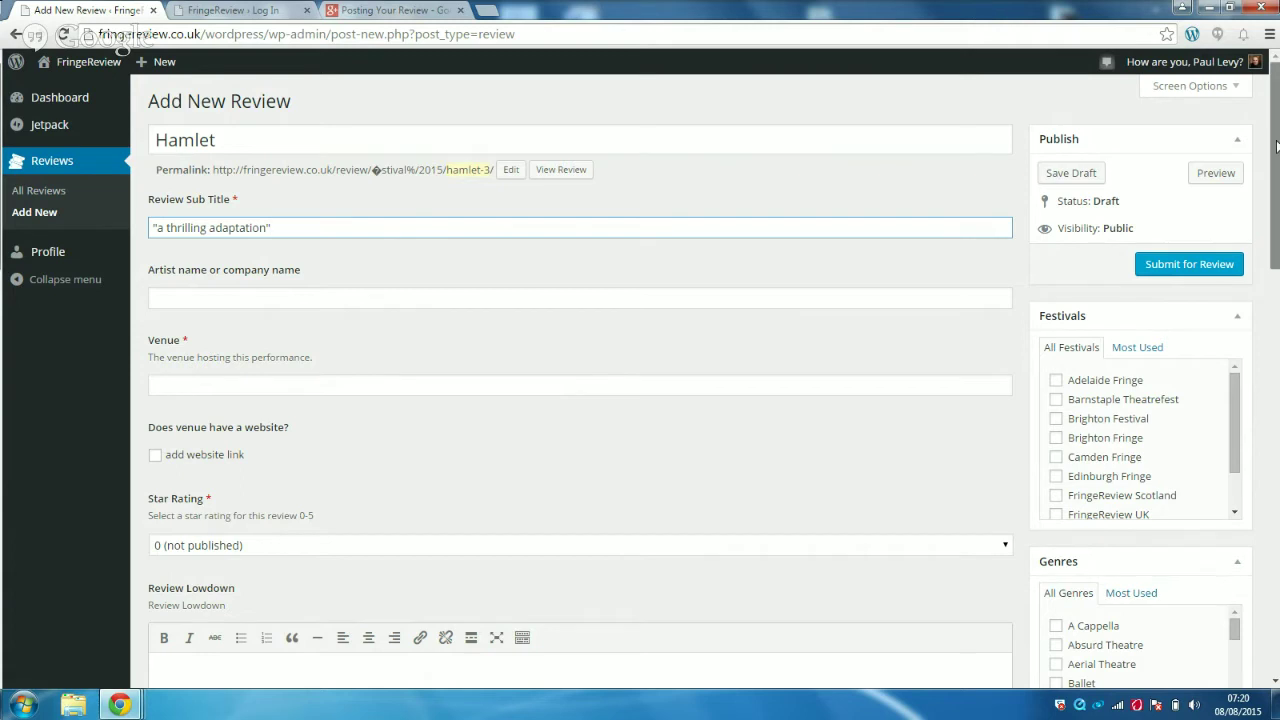
Enter "Royal Shakespeare Troup" as the artist or company name and "The Bedlam" as the venue
drag(1276, 146, 1276, 169)
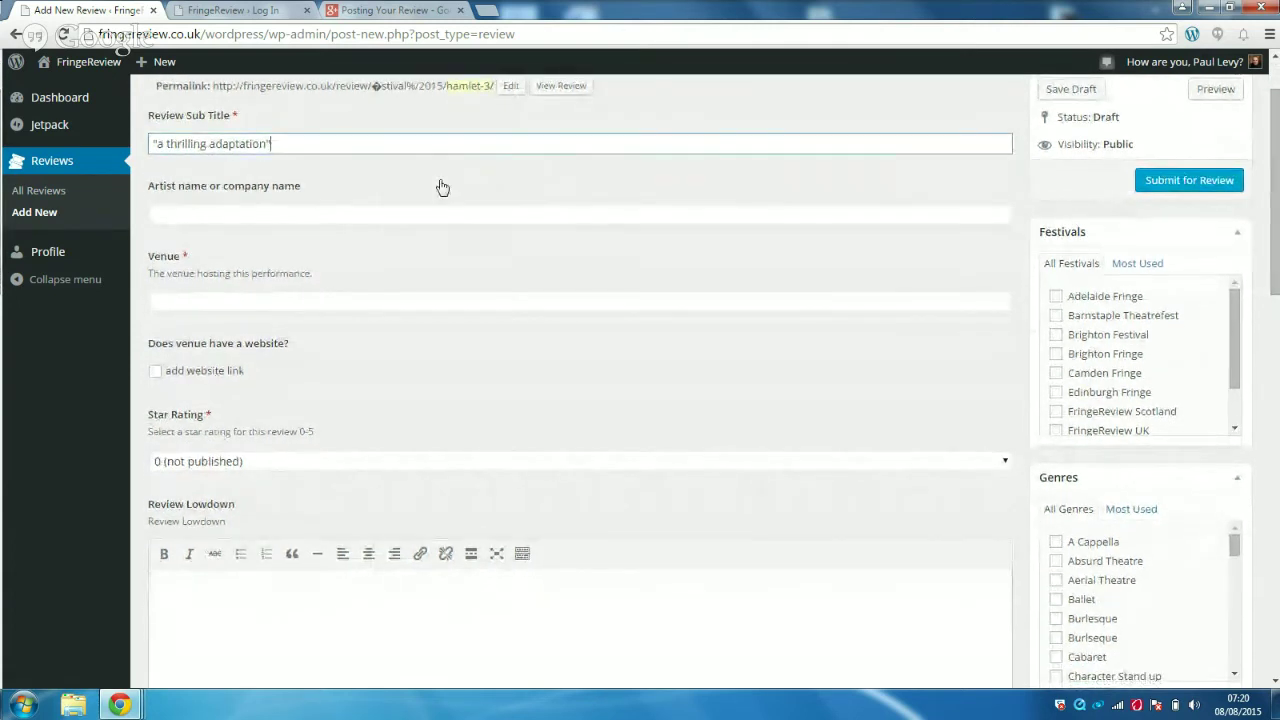
click(405, 213)
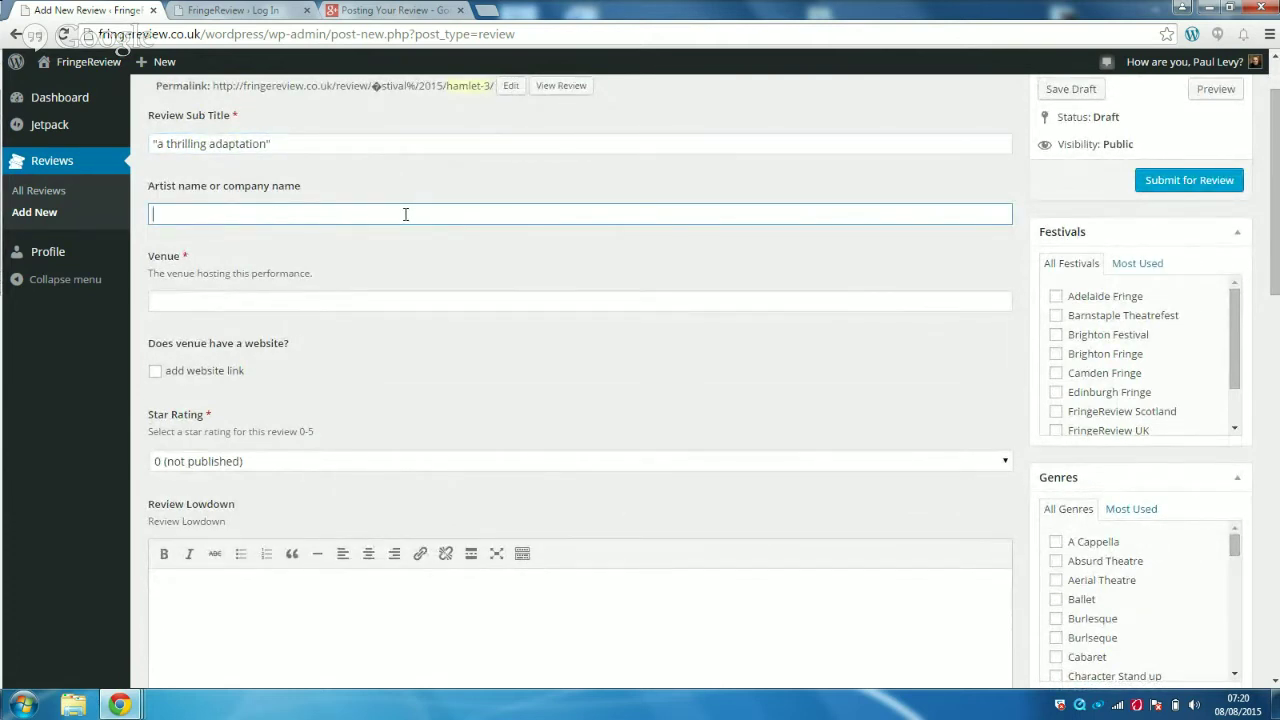
text(Royal Shakespeare Troup)
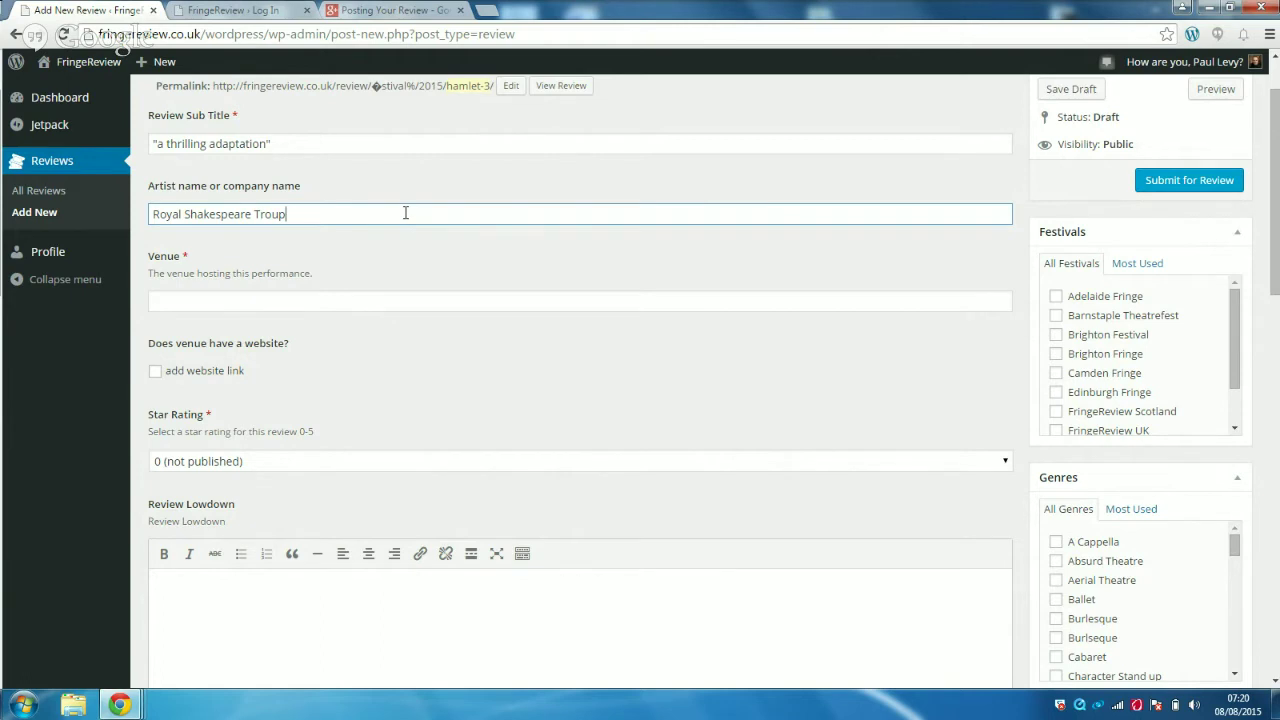
click(352, 298)
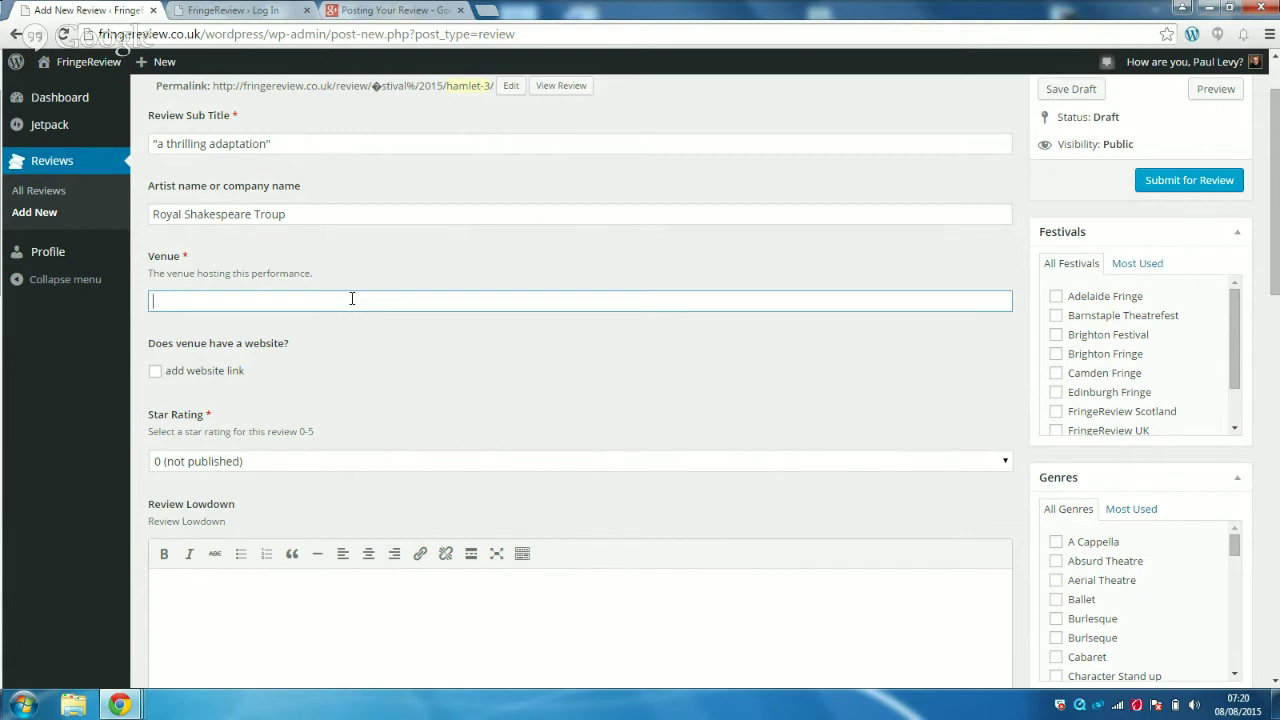
text(The Bedlam)
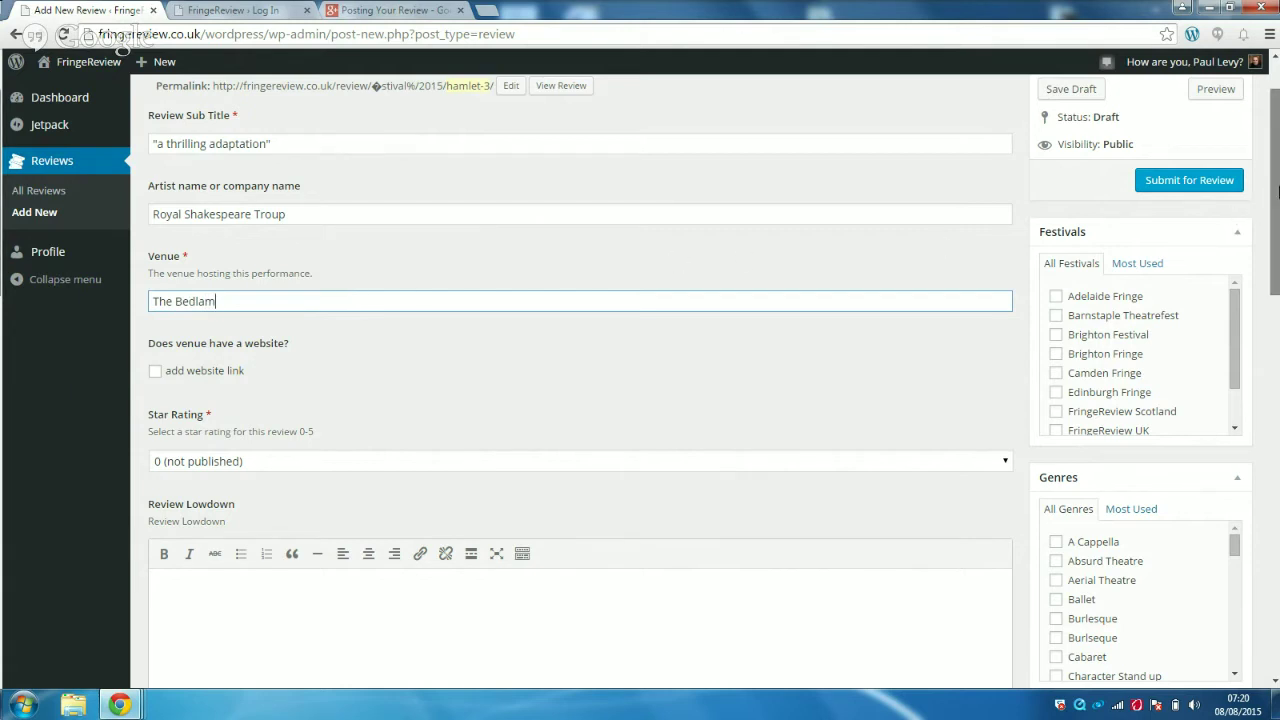
scroll(1276, 195, down, 1)
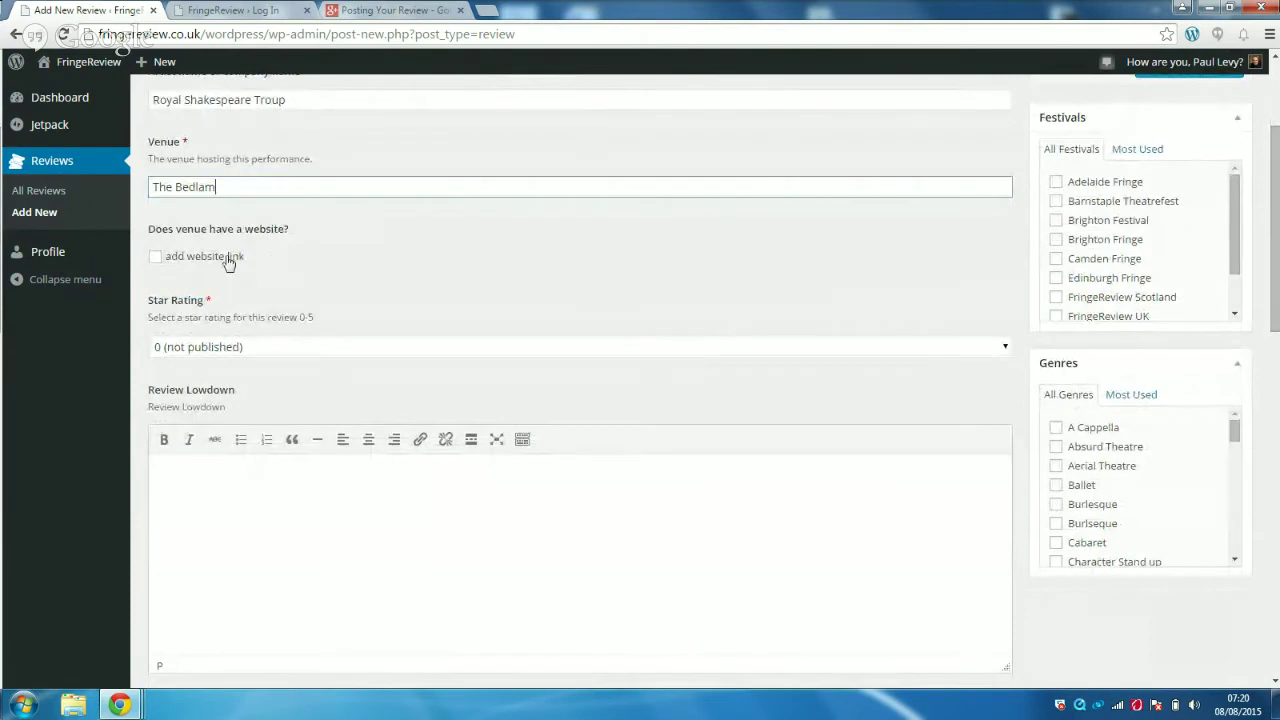
click(155, 258)
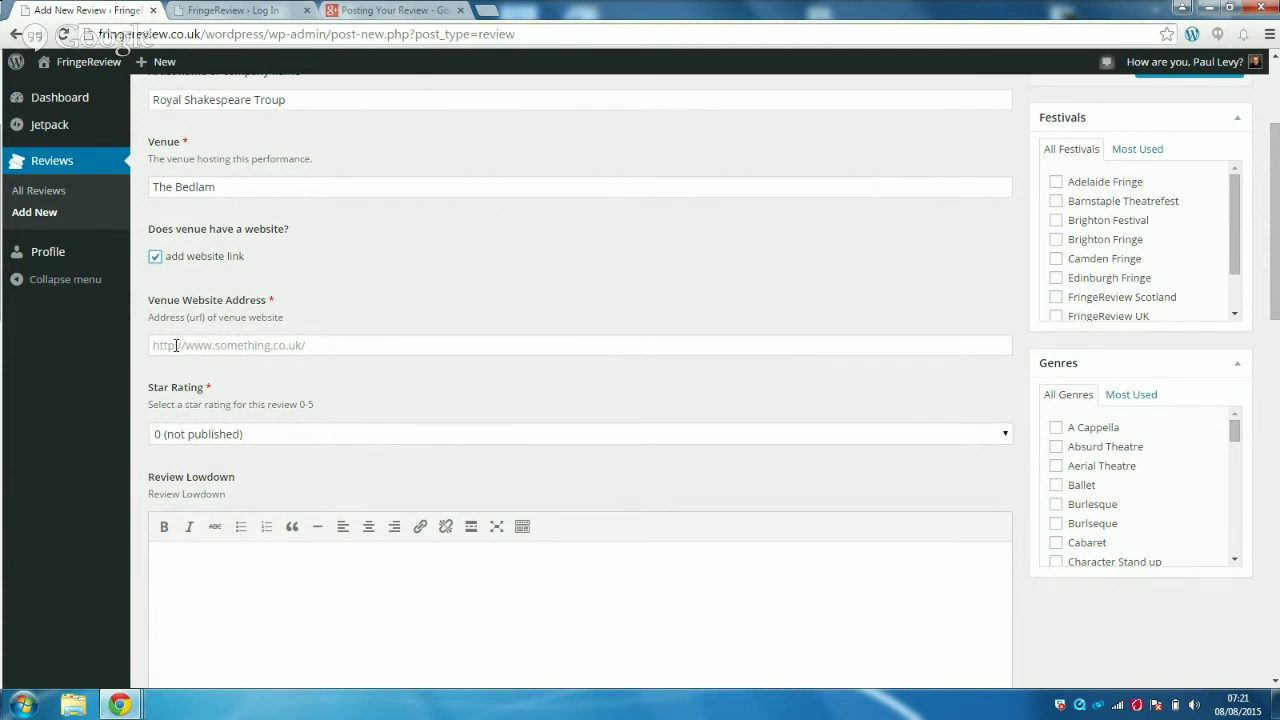
click(176, 345)
text(htt)
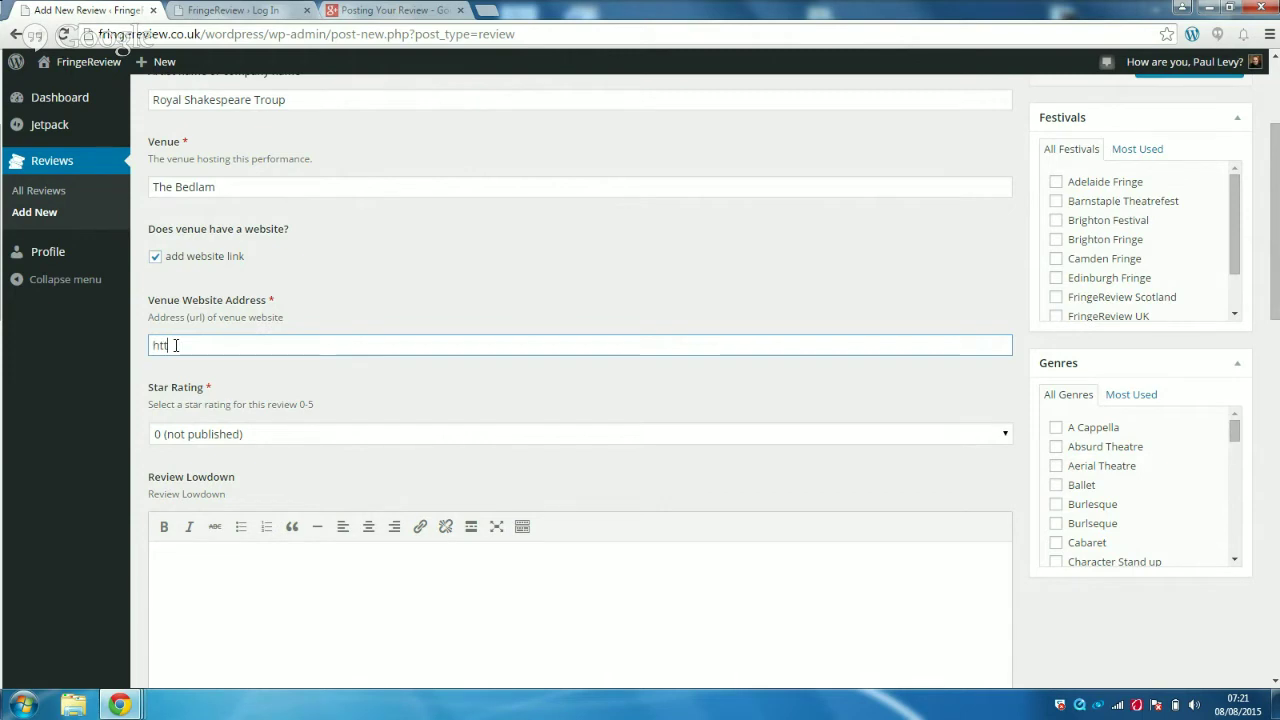
text(p://www.bedl)
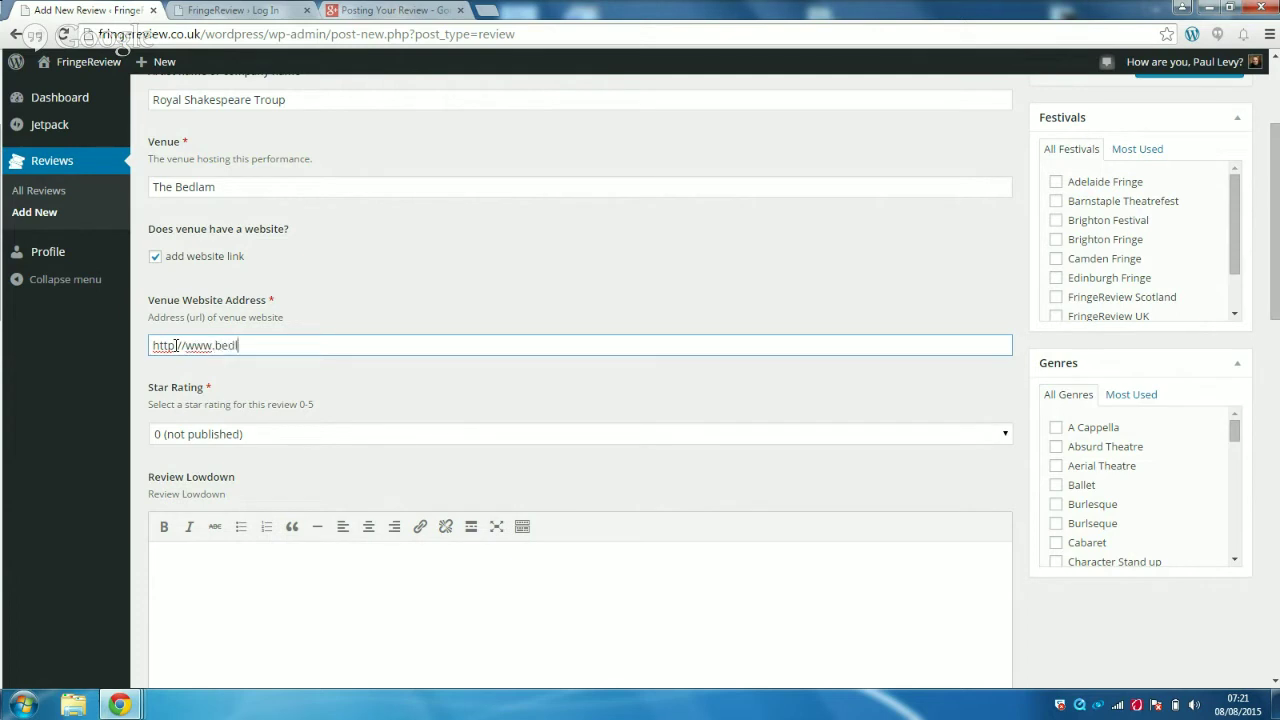
text(amfringe.co.uk)
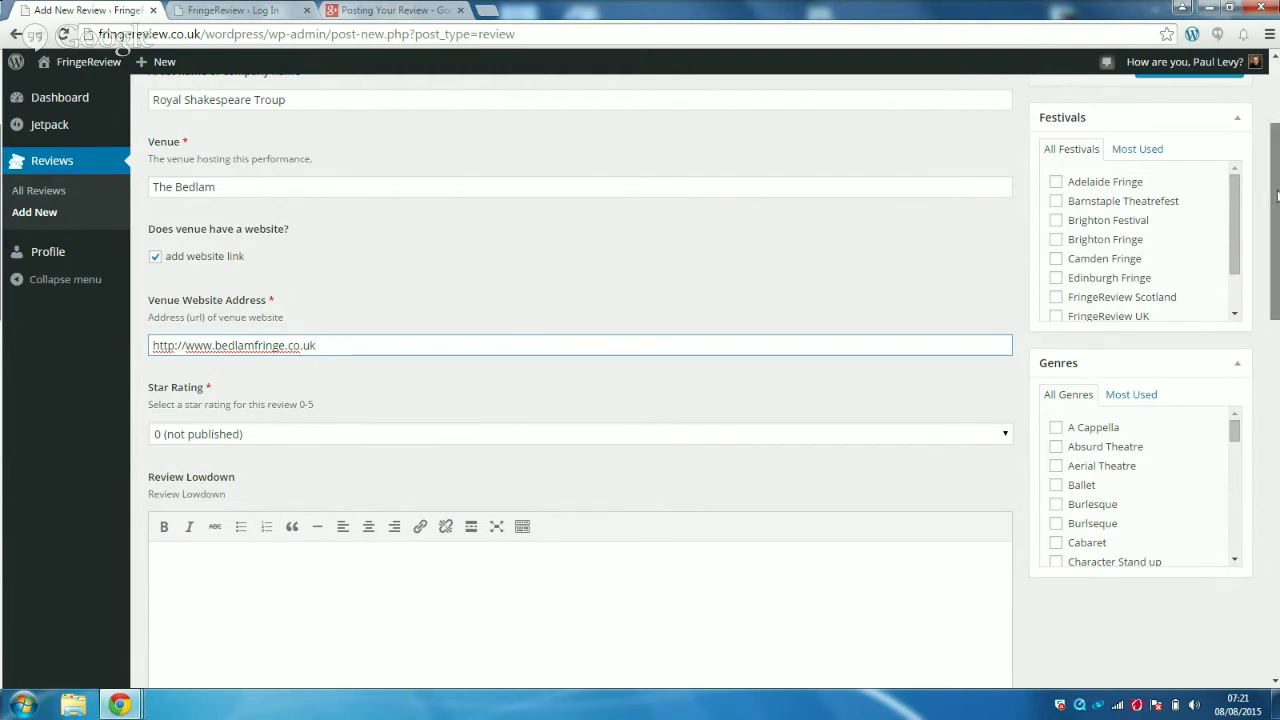
Set the review's star rating to 4 (Highly Recommended)
drag(1277, 197, 1277, 243)
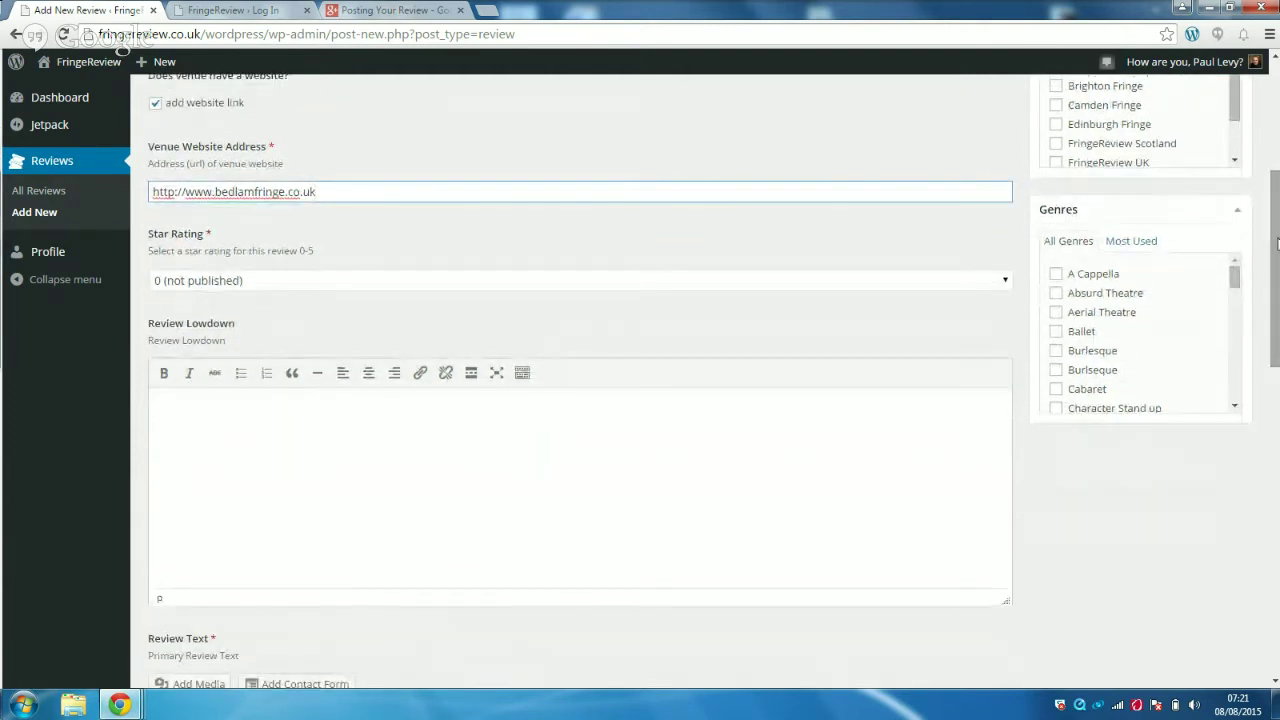
click(510, 279)
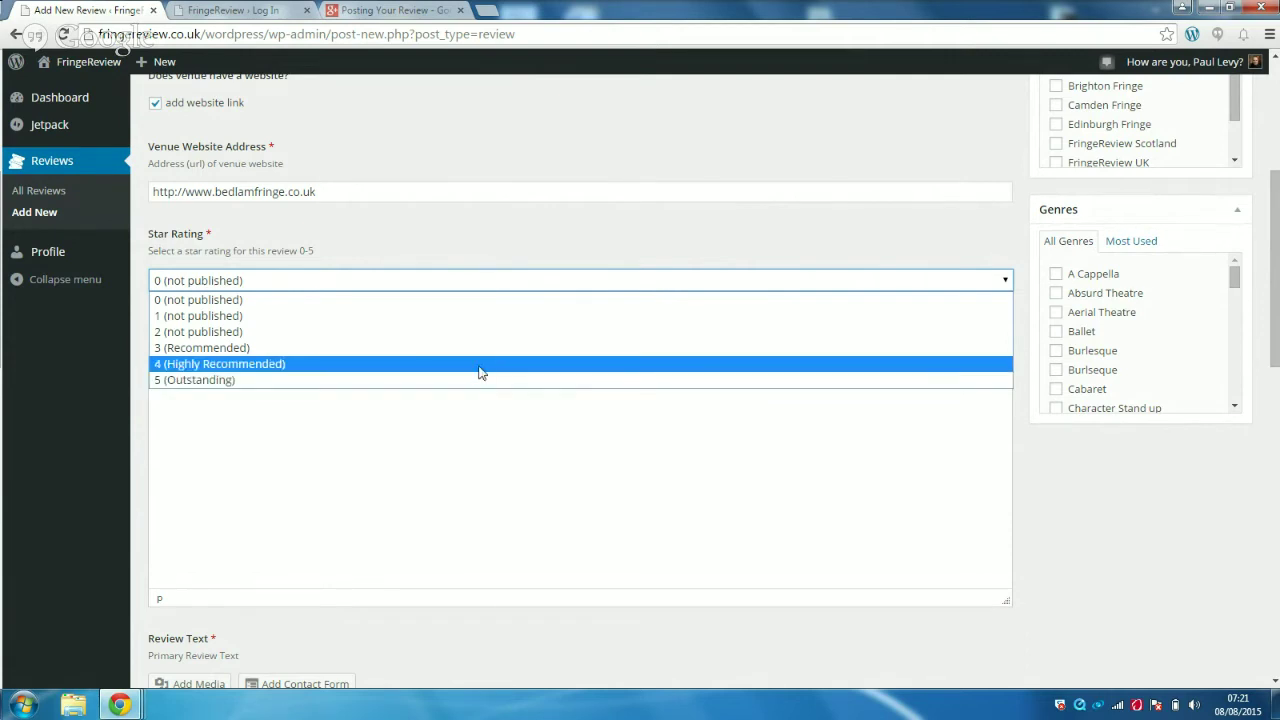
click(479, 365)
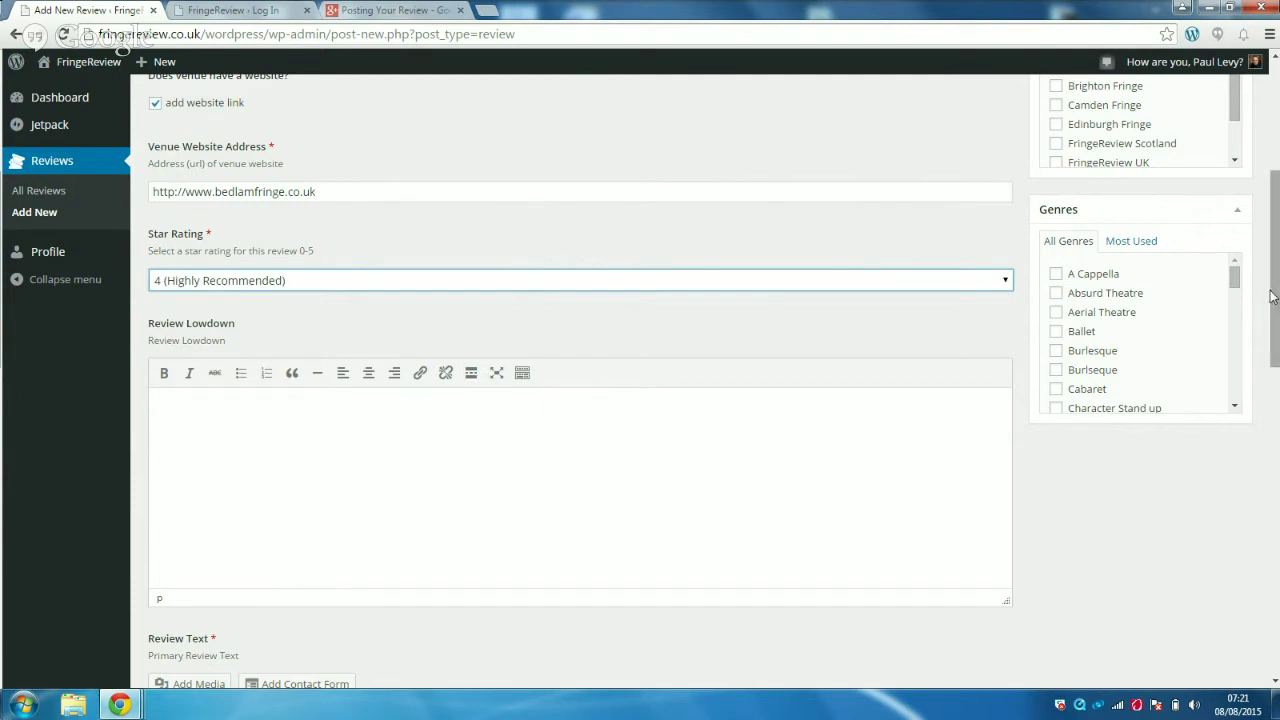
Begin the Review Lowdown with the text "This is a premiere at the Fringe. Te play"
scroll(1266, 300, down, 1)
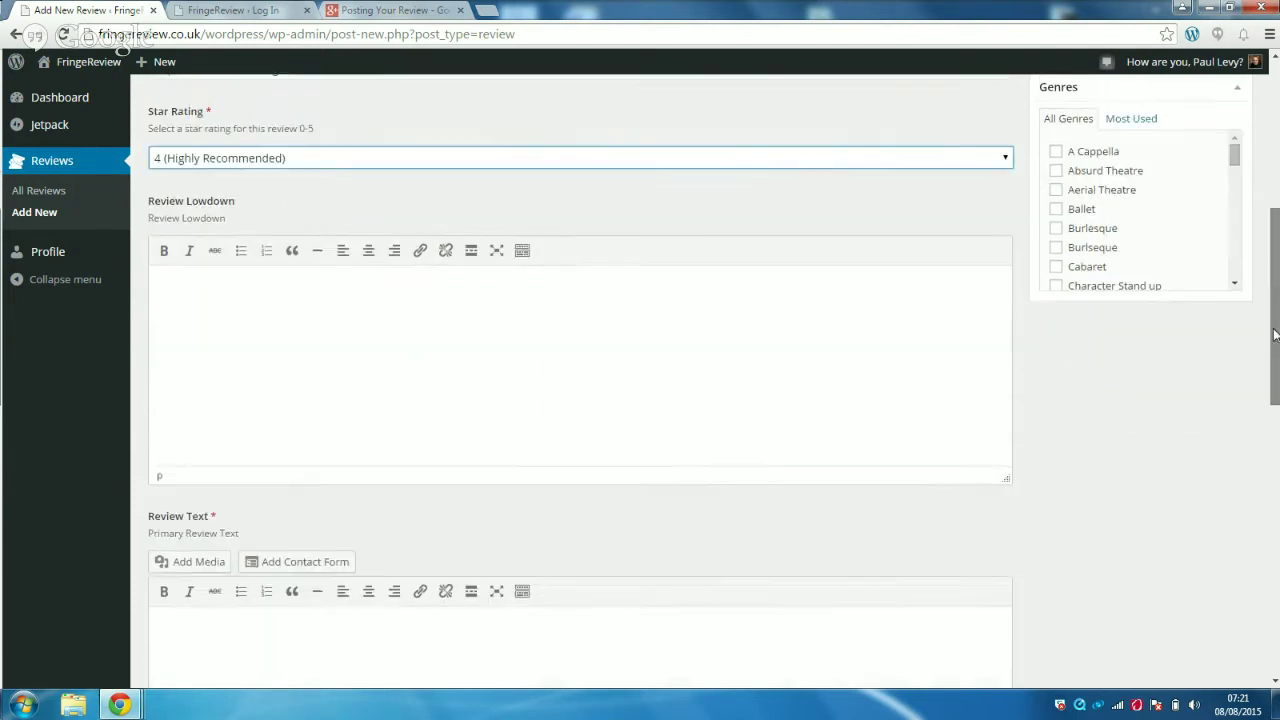
click(579, 300)
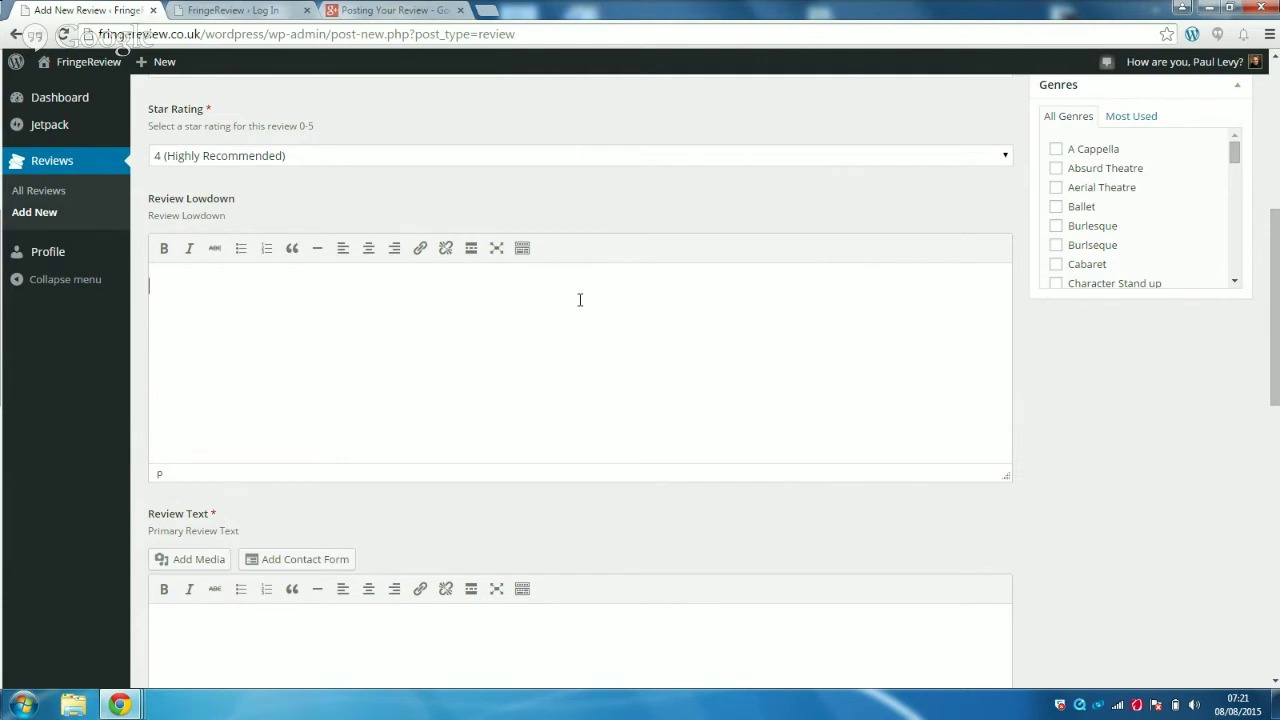
text(This is a premiere at the)
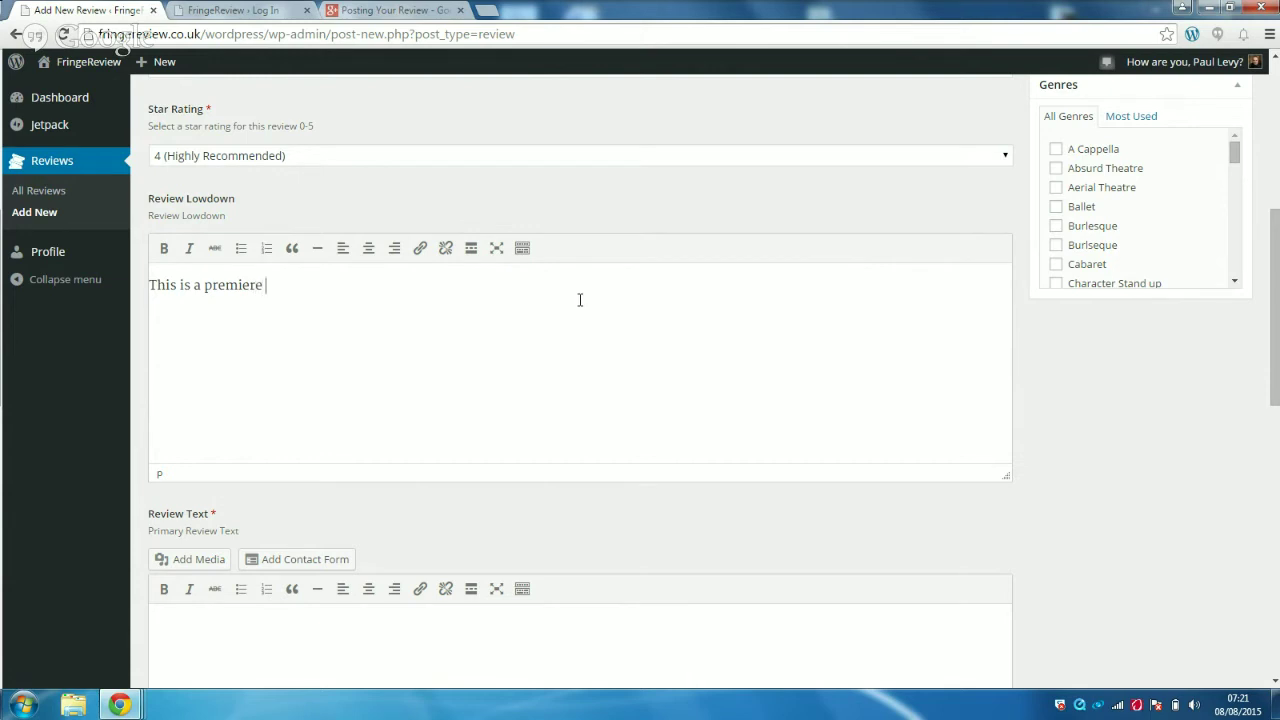
text(ge)
key(BackSpace)
key(BackSpace)
key(BackSpace)
key(BackSpace)
key(BackSpace)
key(BackSpace)
key(BackSpace)
text(Fringe. Te play )
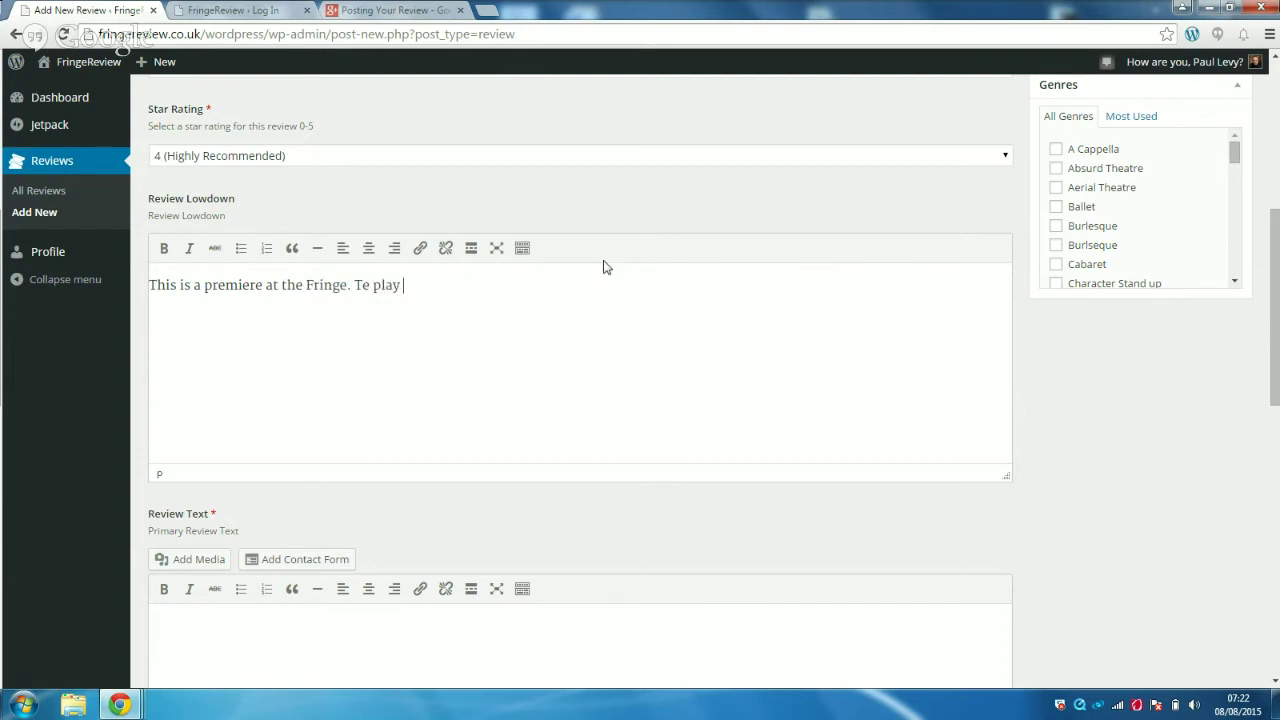
Continue the Review Lowdown with "is transferring after its run to the XXX Theatre London. It is directed by."
text(is transferring ad)
key(BackSpace)
text(fte t)
key(BackSpace)
key(BackSpace)
key(BackSpace)
key(BackSpace)
text(ter its run )
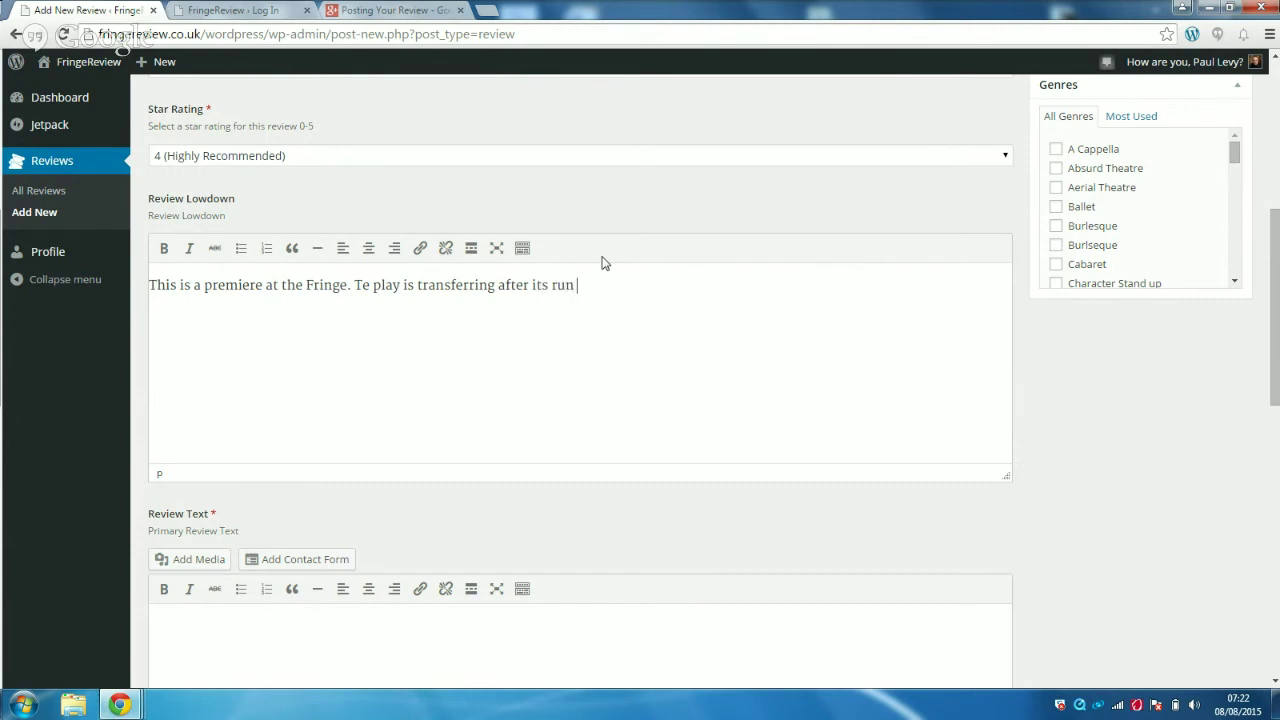
text(to the XXX Theatre London)
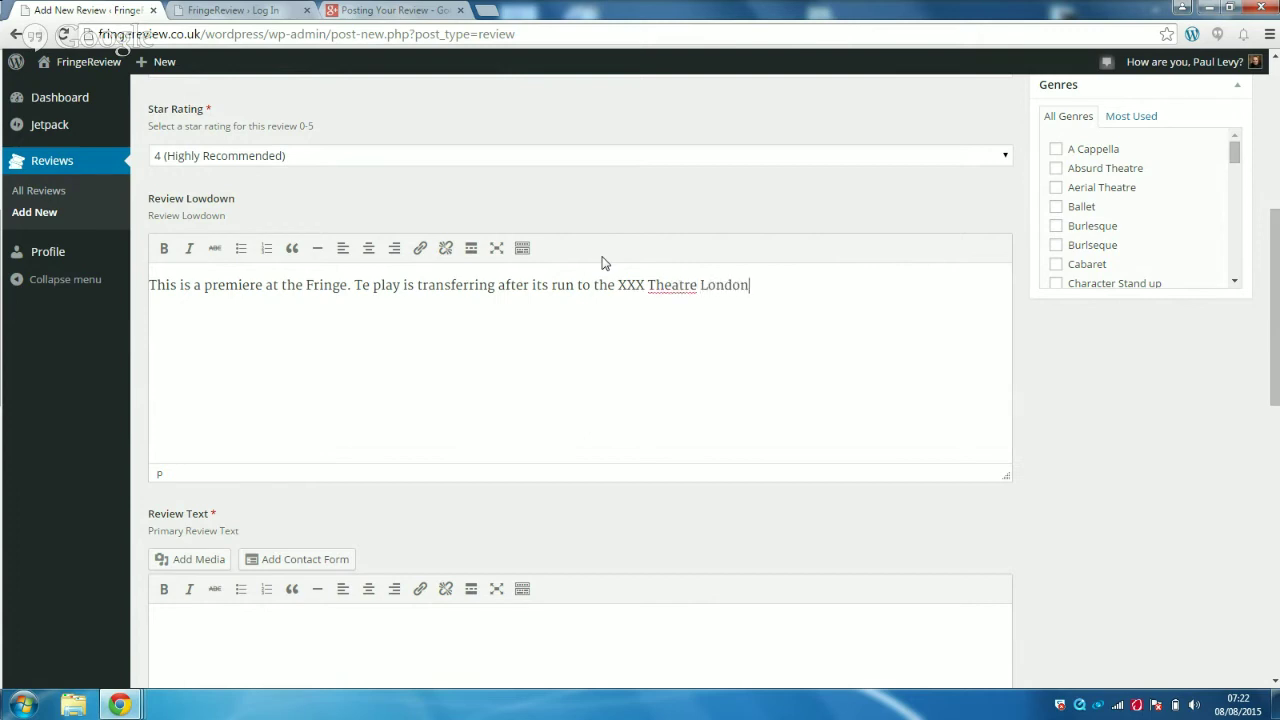
text(. It is directed by.)
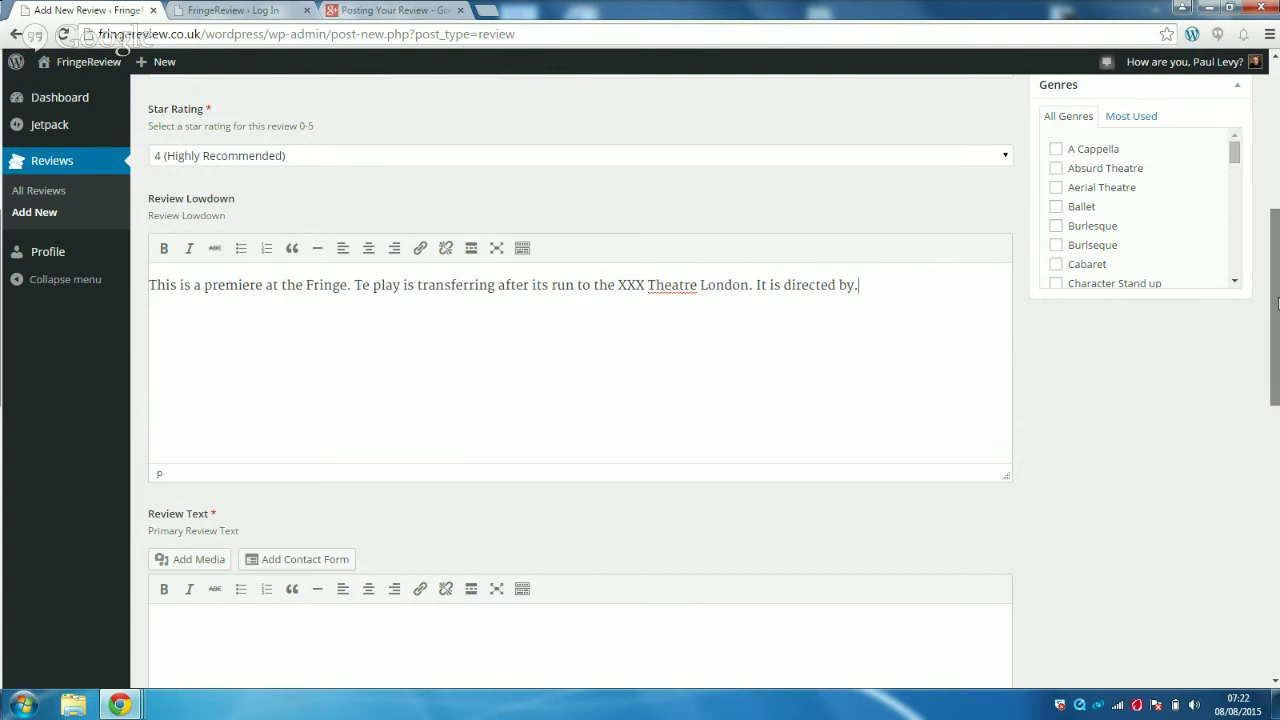
Place the text cursor in the empty Review Text editor
drag(1277, 303, 1277, 402)
click(514, 366)
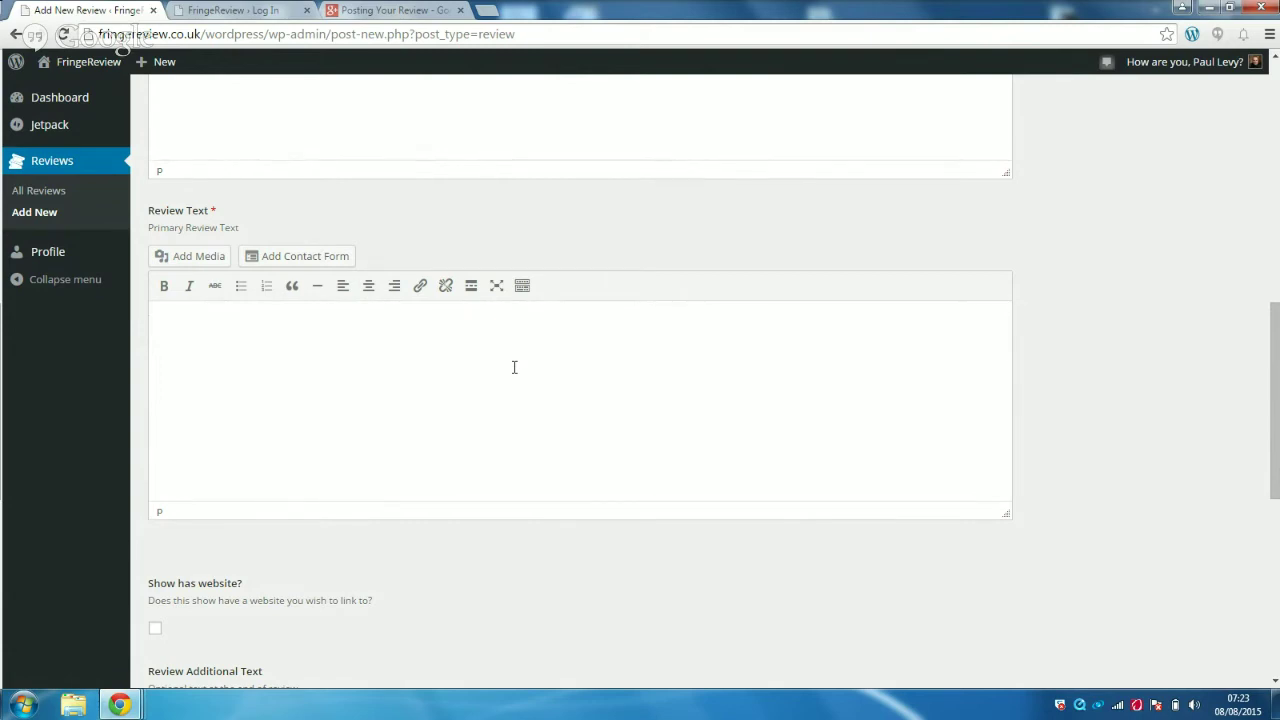
click(514, 367)
drag(1278, 370, 1276, 393)
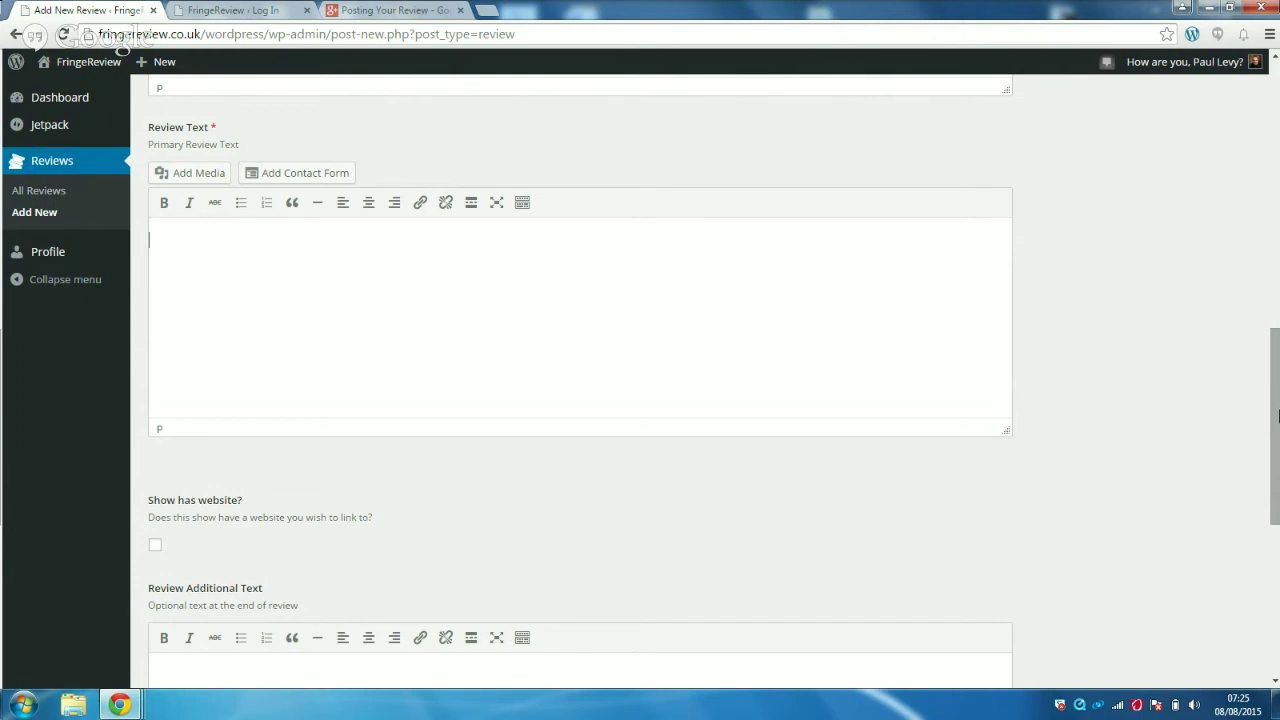
scroll(1274, 382, down, 2)
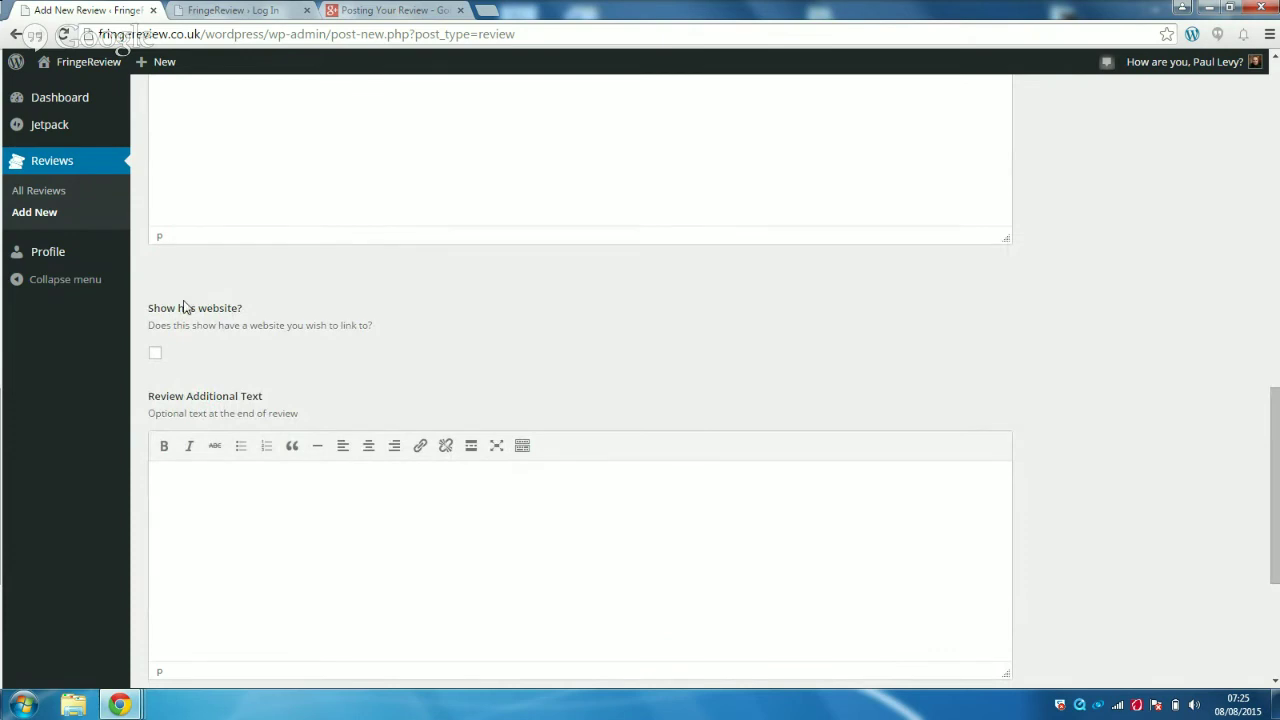
click(154, 357)
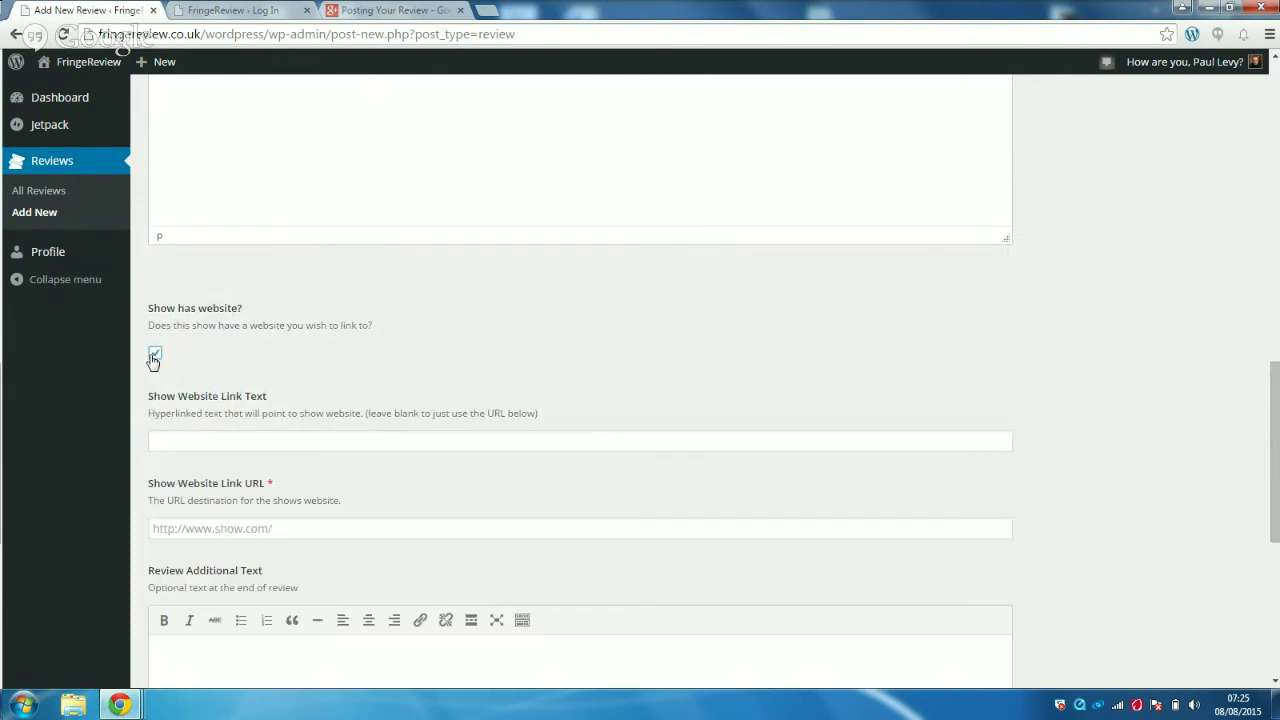
click(207, 443)
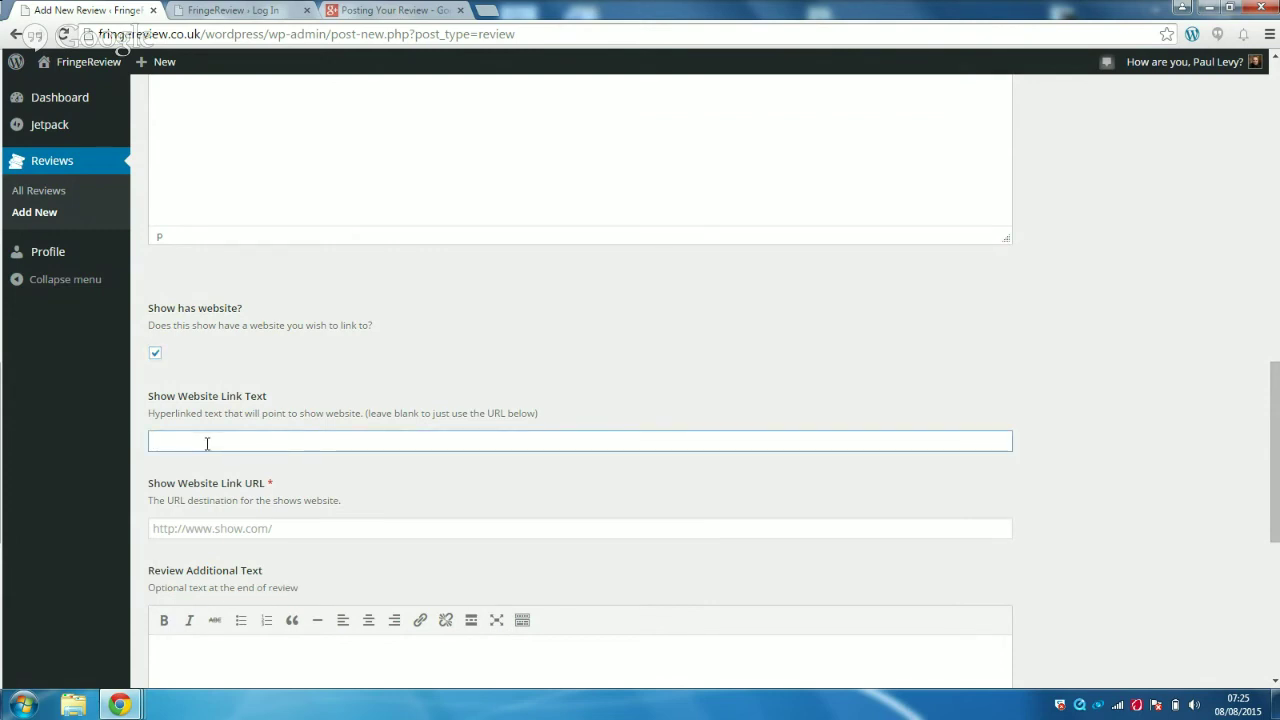
text(Royal)
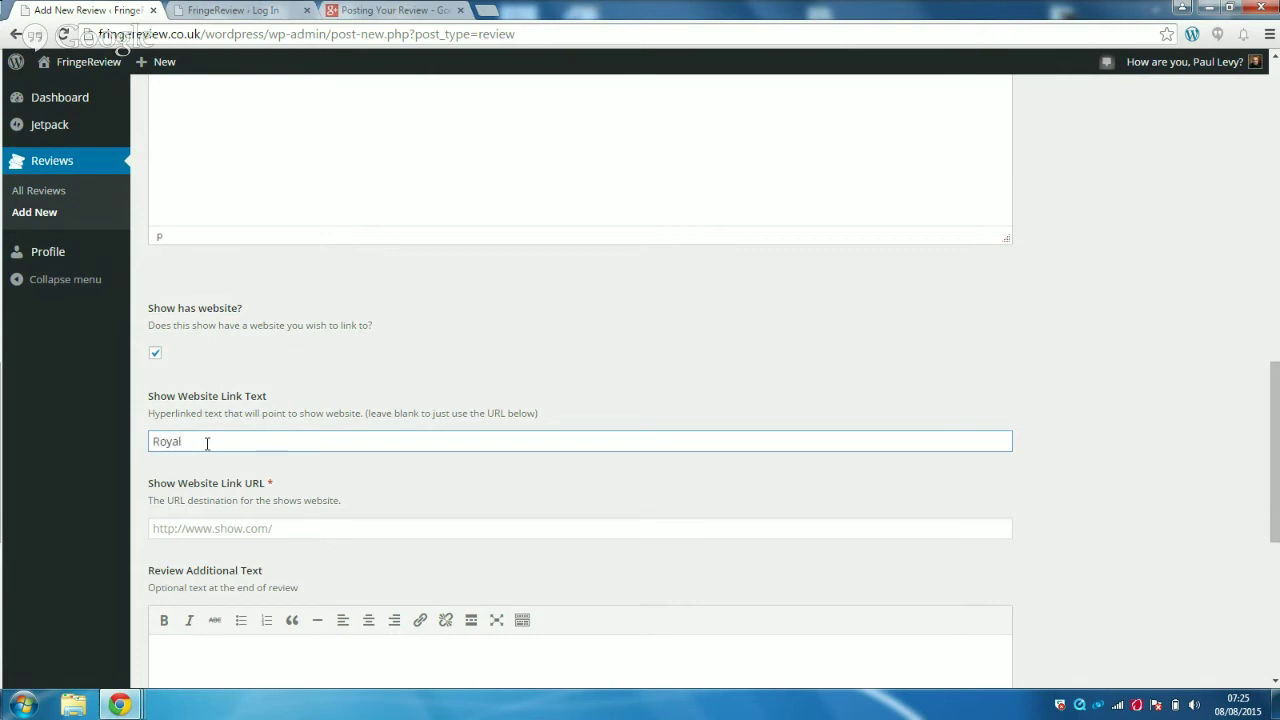
text( Shakespeare)
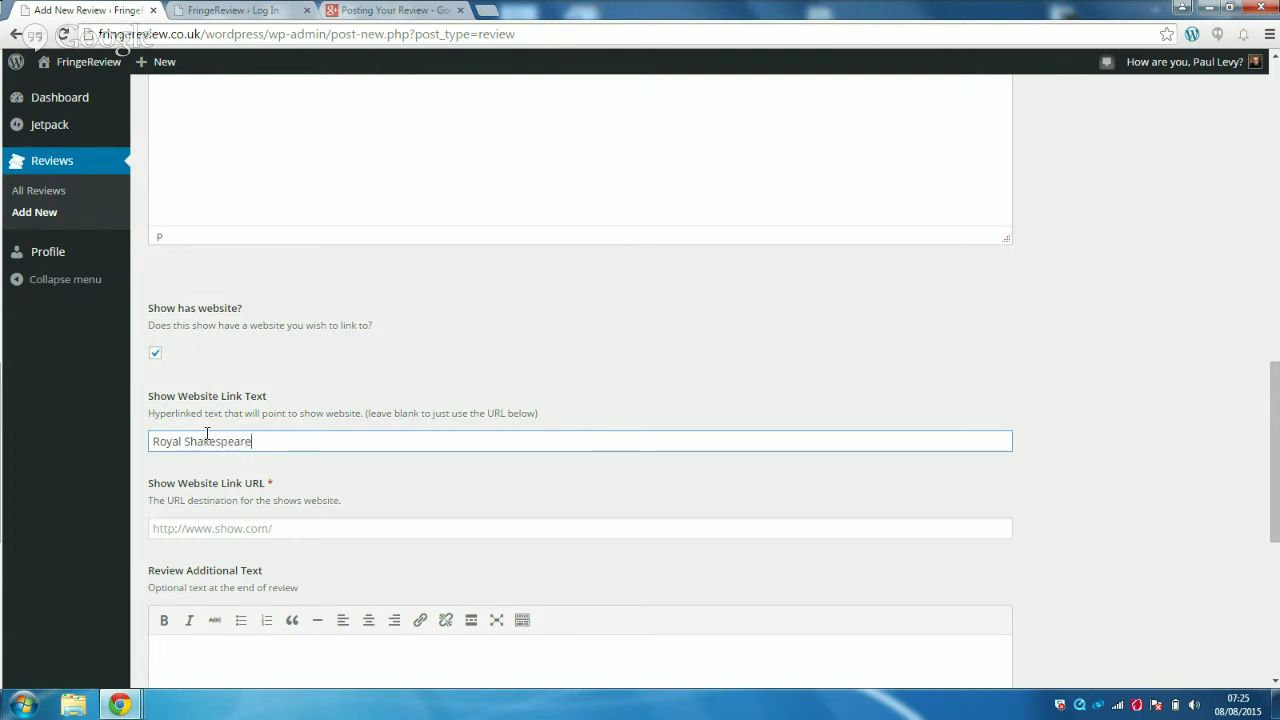
text( Troupe)
click(204, 528)
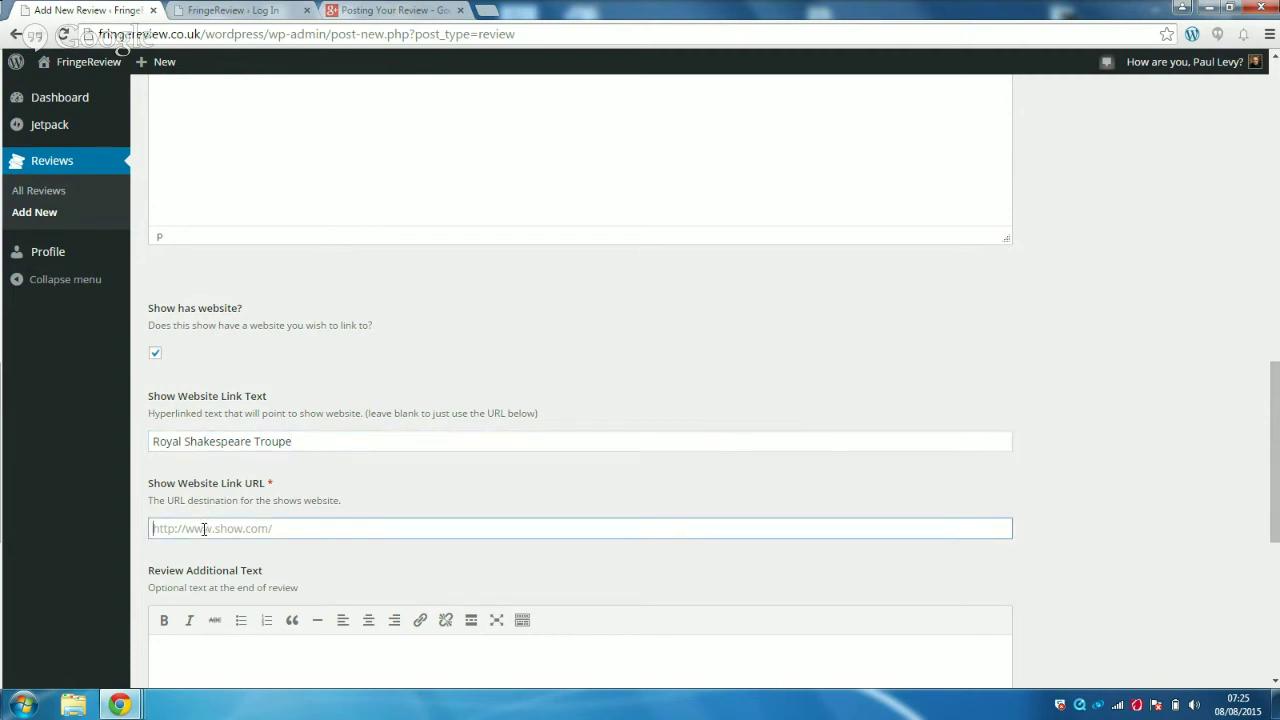
text(http://www.rst.com)
Look over the optional Review Additional Text, Excerpt and Sharing sections at the end of the review form
drag(1276, 398, 1276, 474)
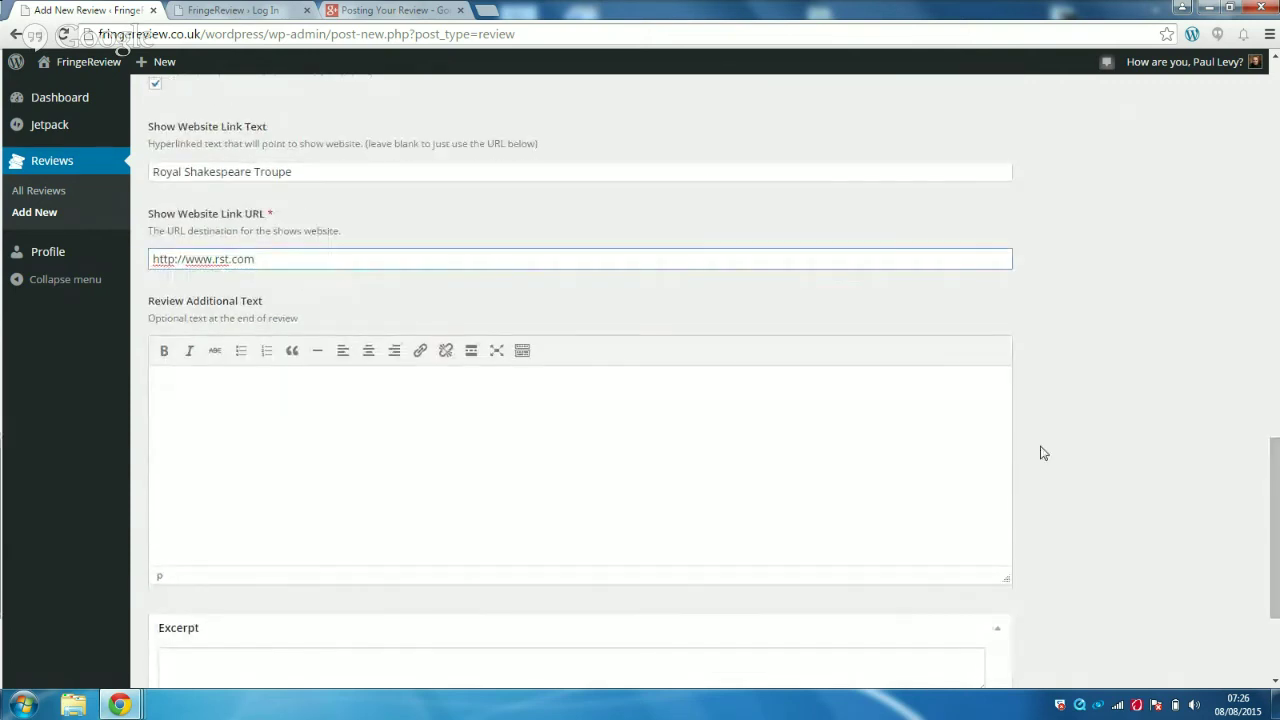
click(524, 468)
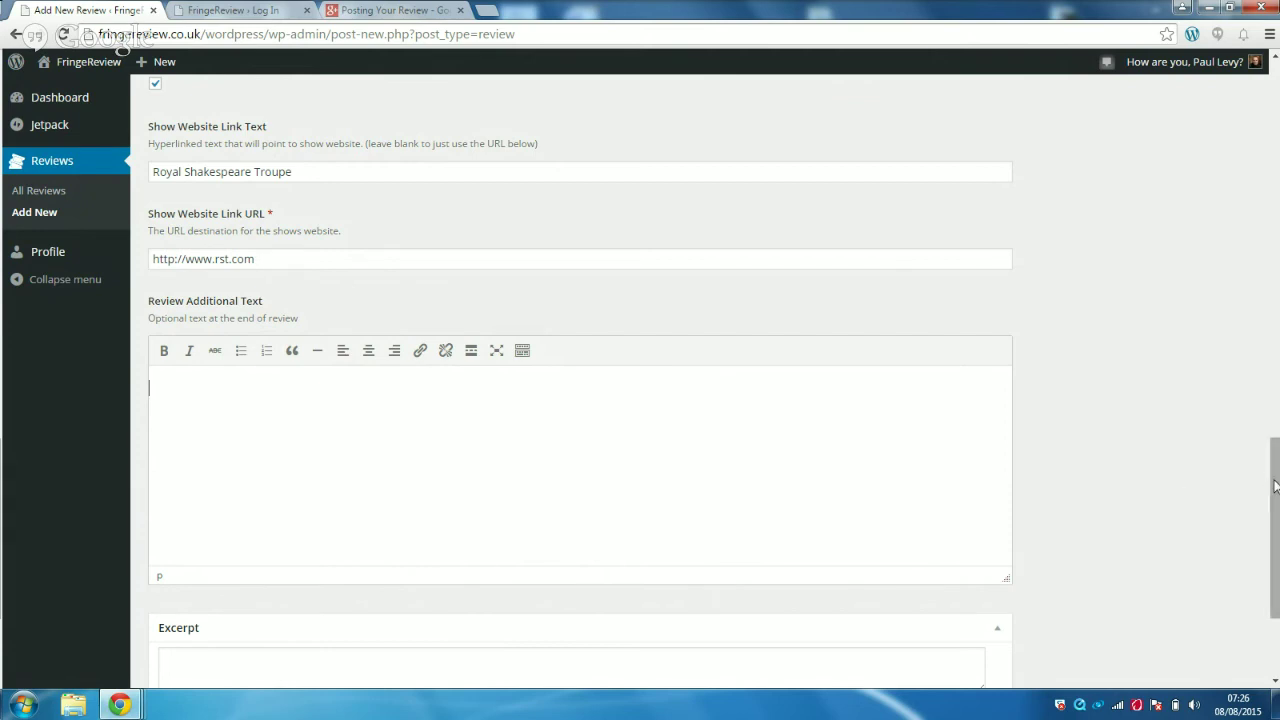
click(1275, 486)
drag(1275, 486, 1277, 545)
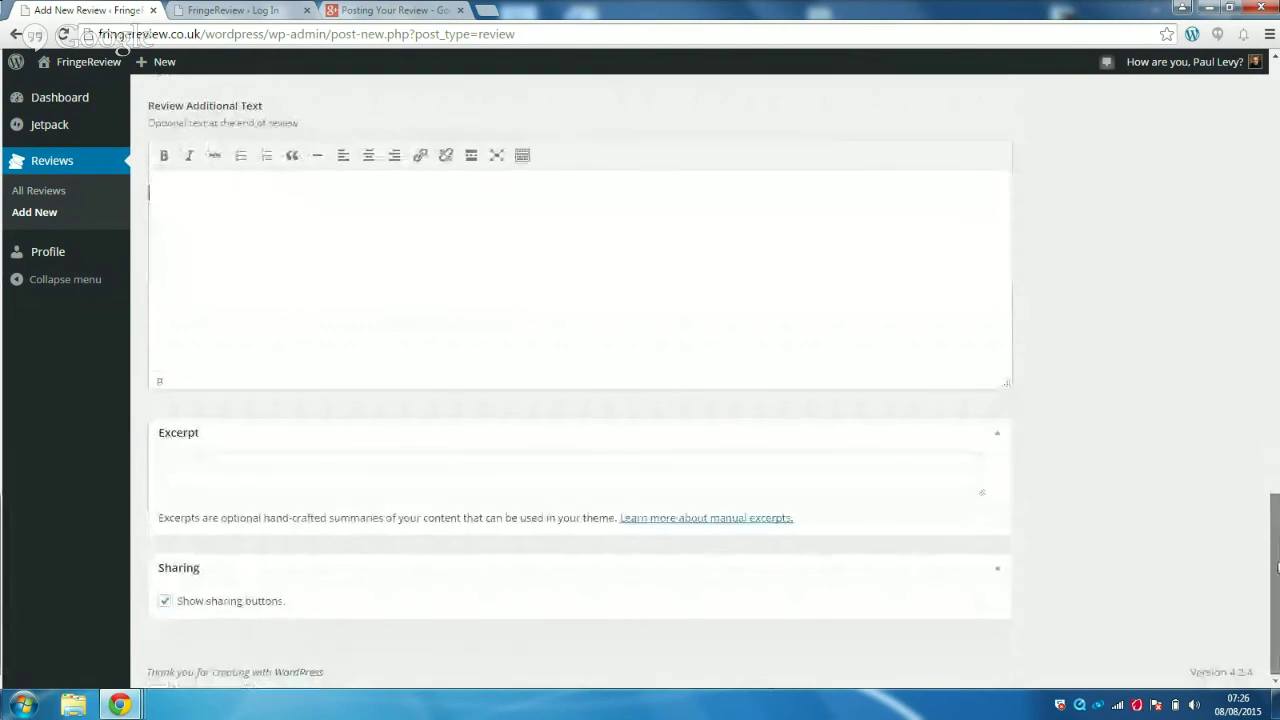
click(290, 474)
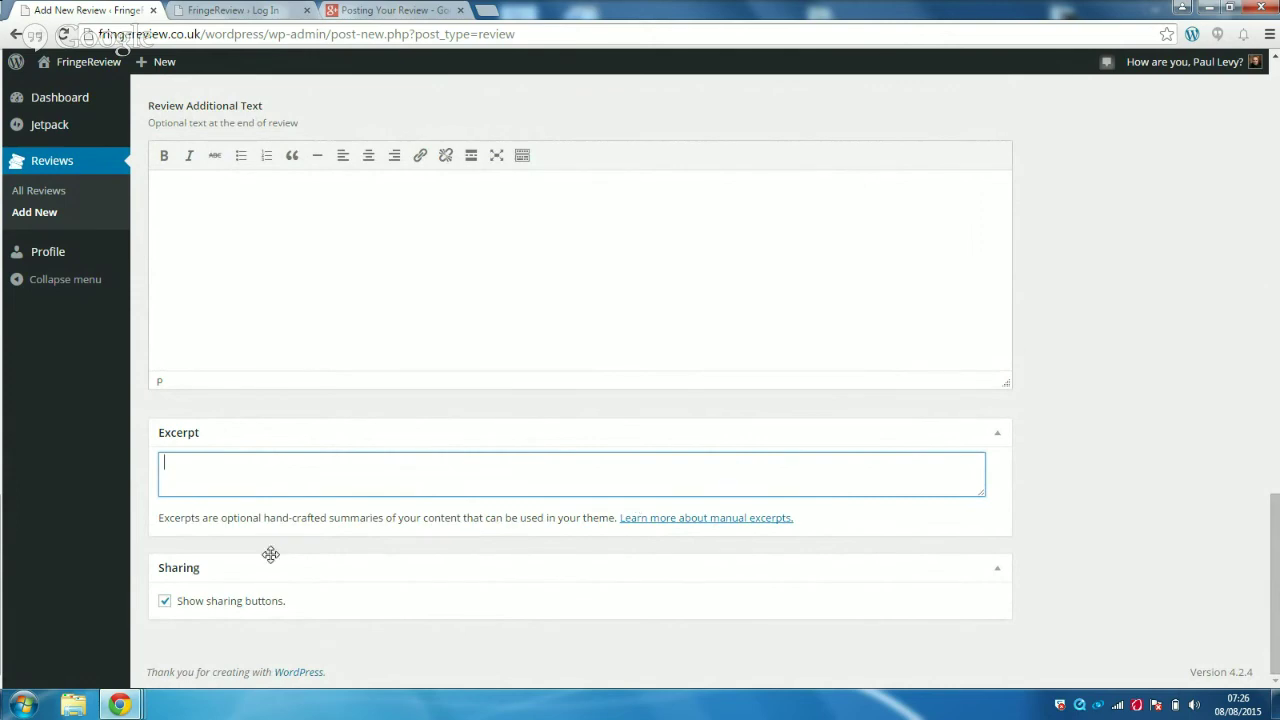
Assign the Hamlet review to the Edinburgh Fringe festival
drag(1278, 585, 1278, 160)
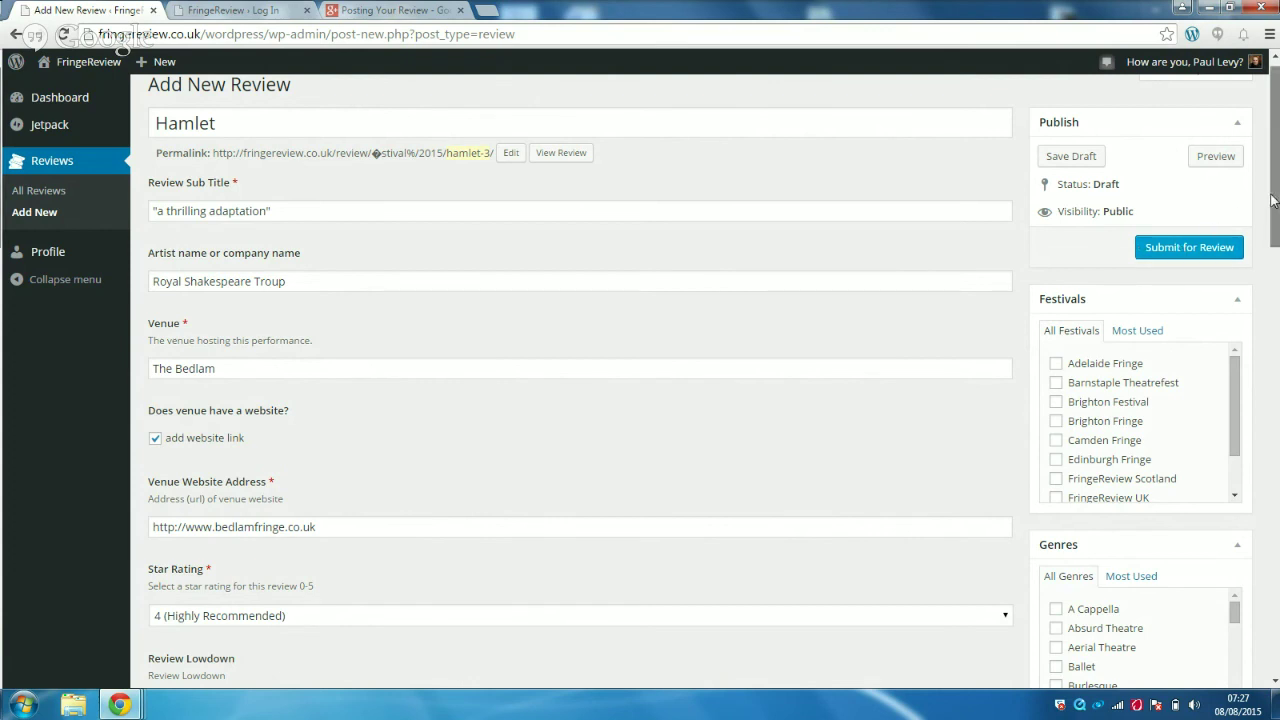
drag(1273, 200, 1273, 205)
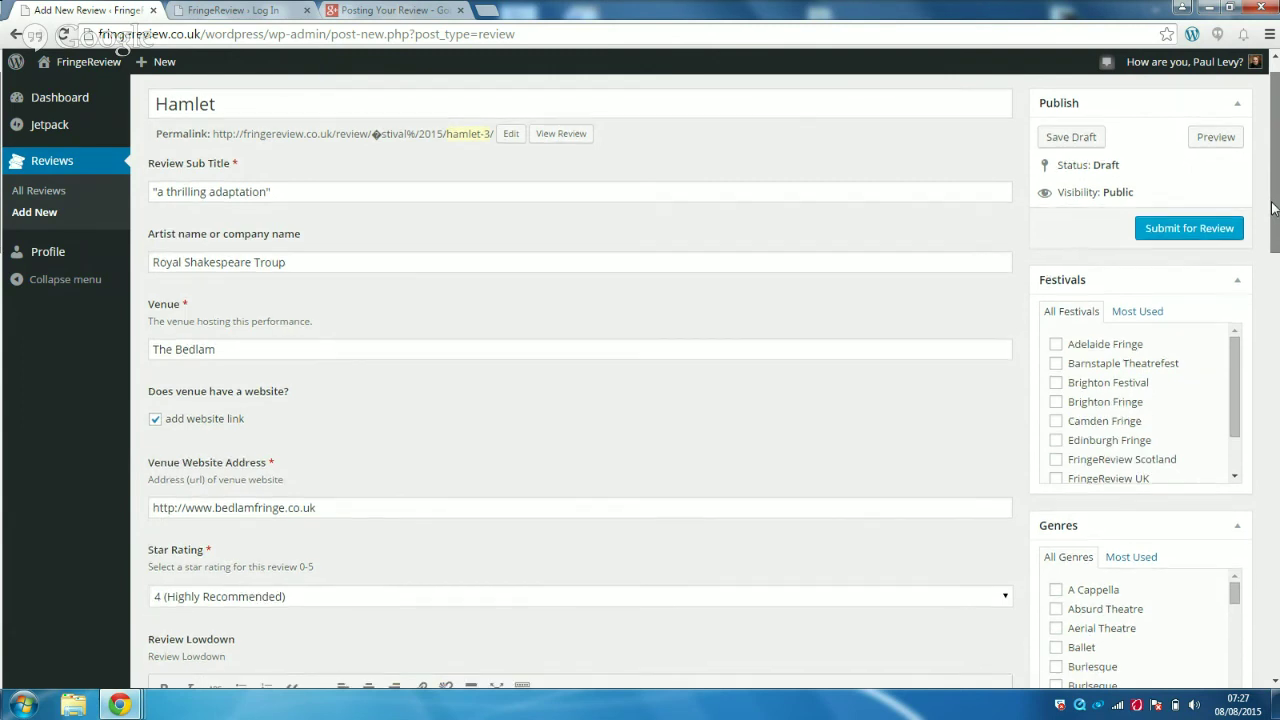
drag(1273, 205, 1273, 238)
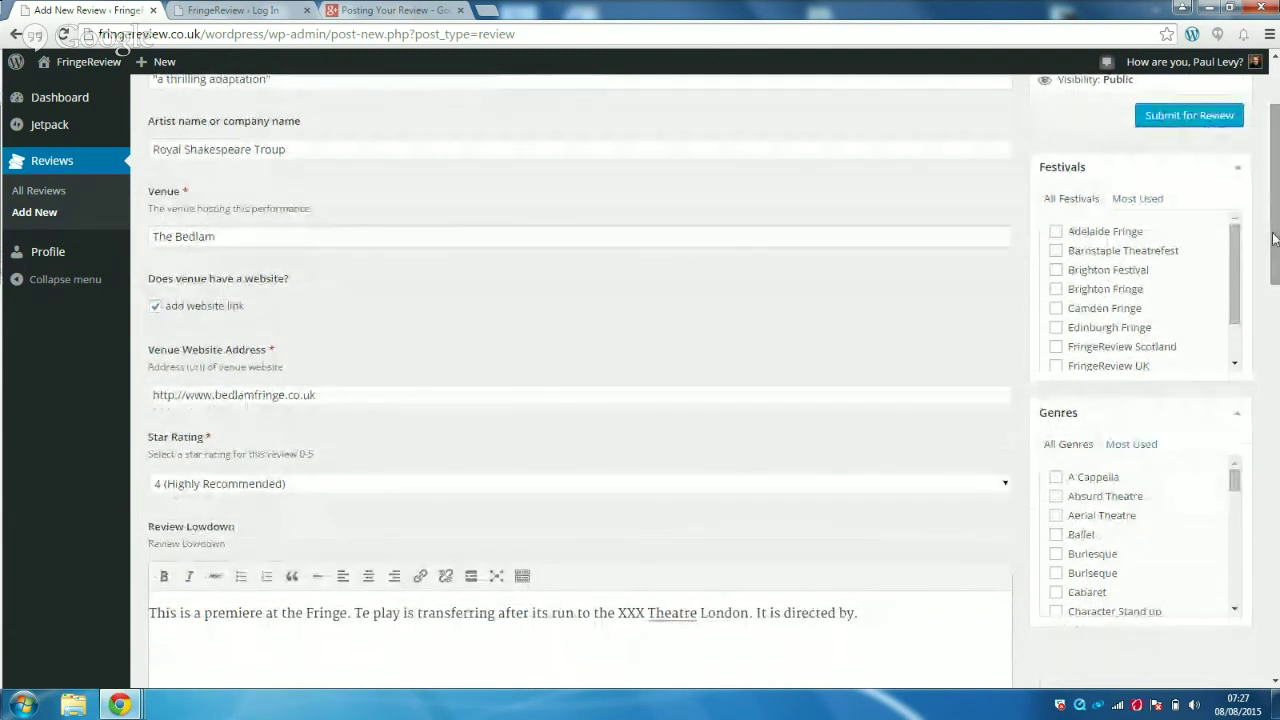
click(1056, 331)
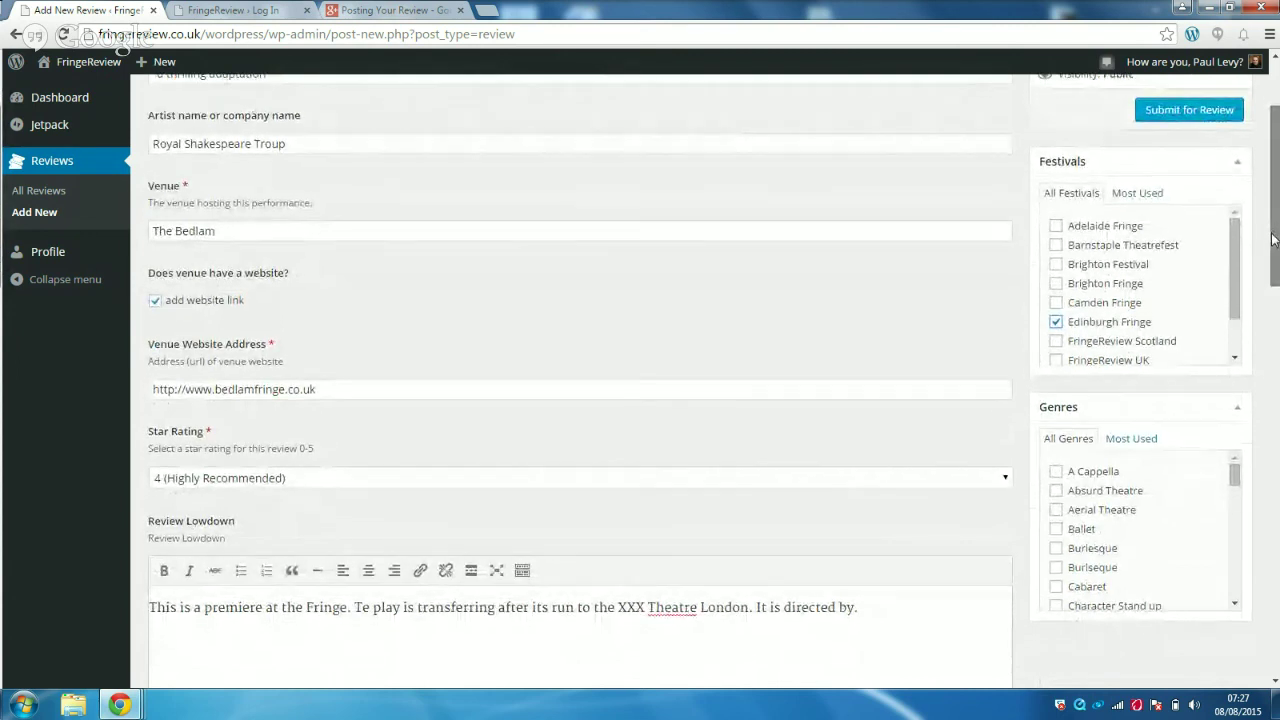
Assign the Classical and Shakespeare genre to the Hamlet review
drag(1273, 232, 1273, 292)
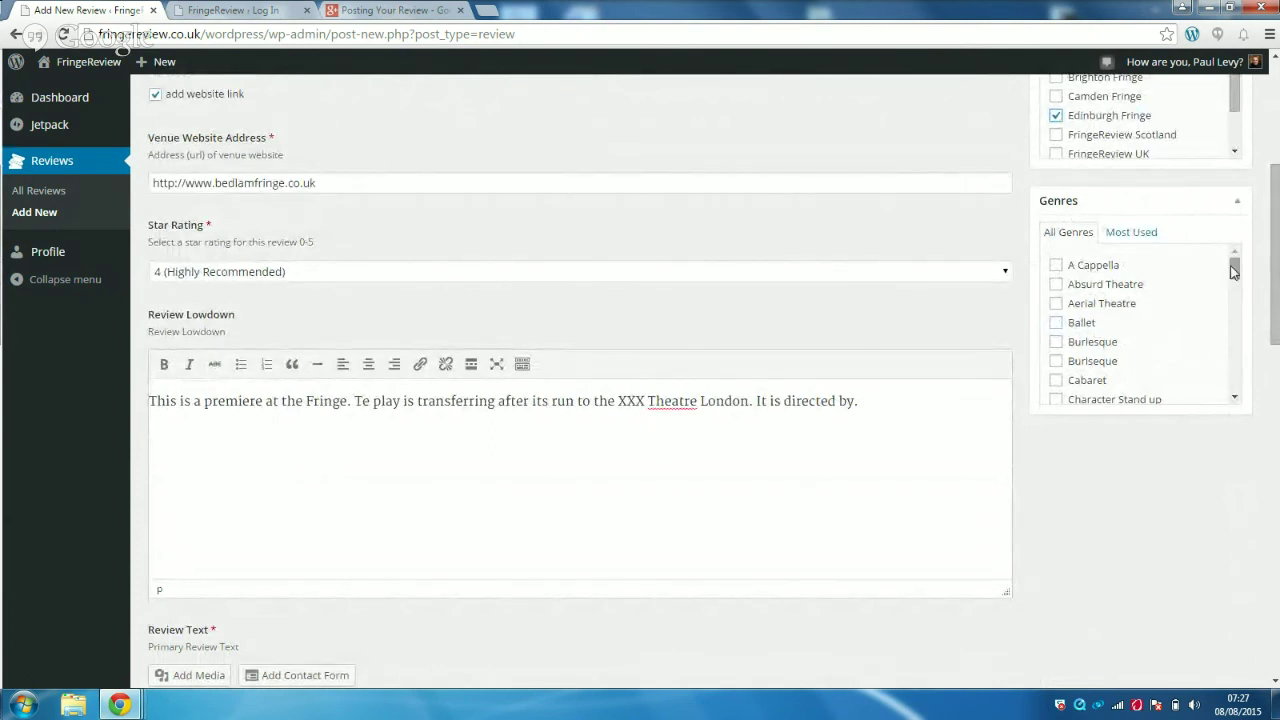
mouse_move(1233, 270)
mouse_down()
mouse_move(1232, 364)
mouse_move(1235, 292)
mouse_up()
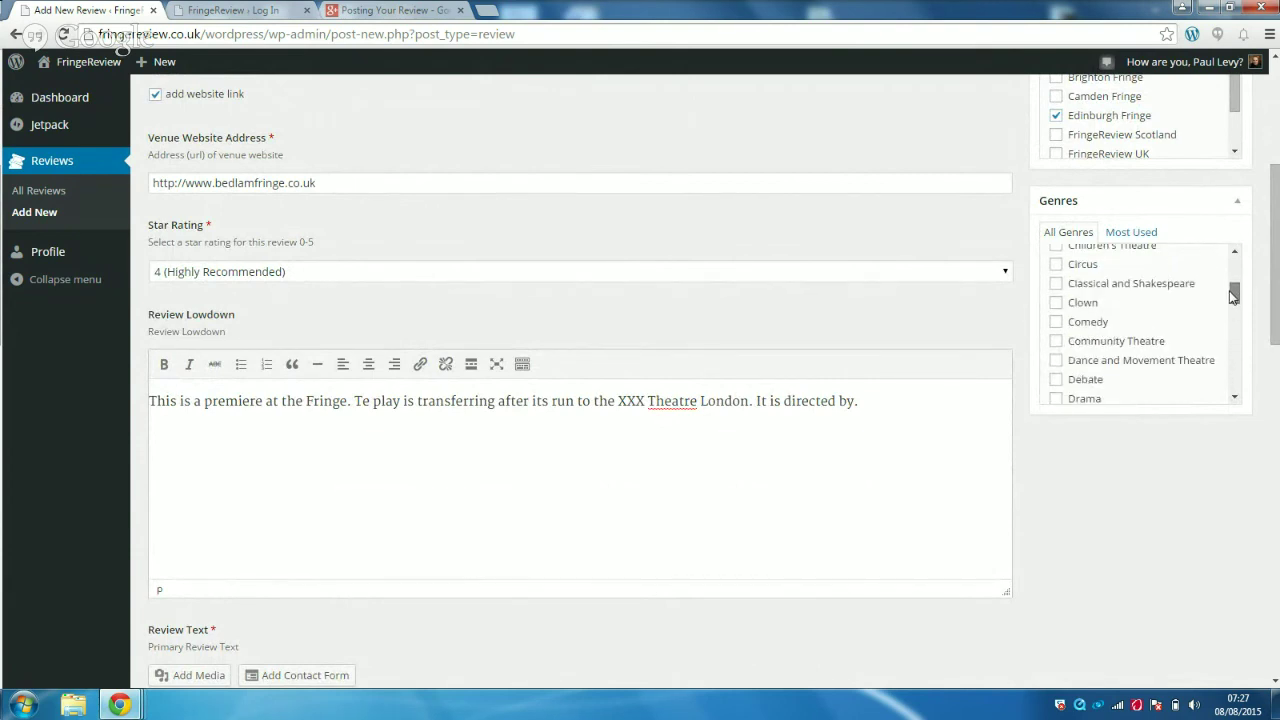
click(1055, 284)
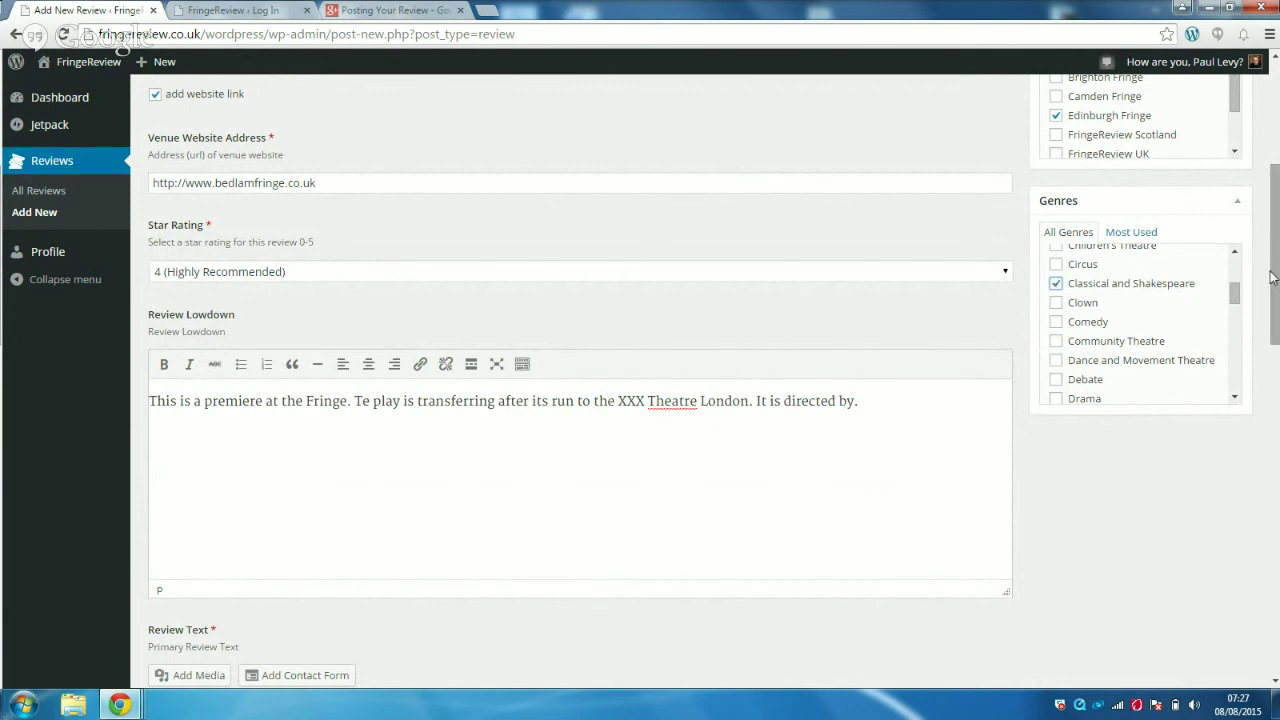
Try to submit the Hamlet review for editorial review with the Review Text left empty
drag(1272, 278, 1276, 189)
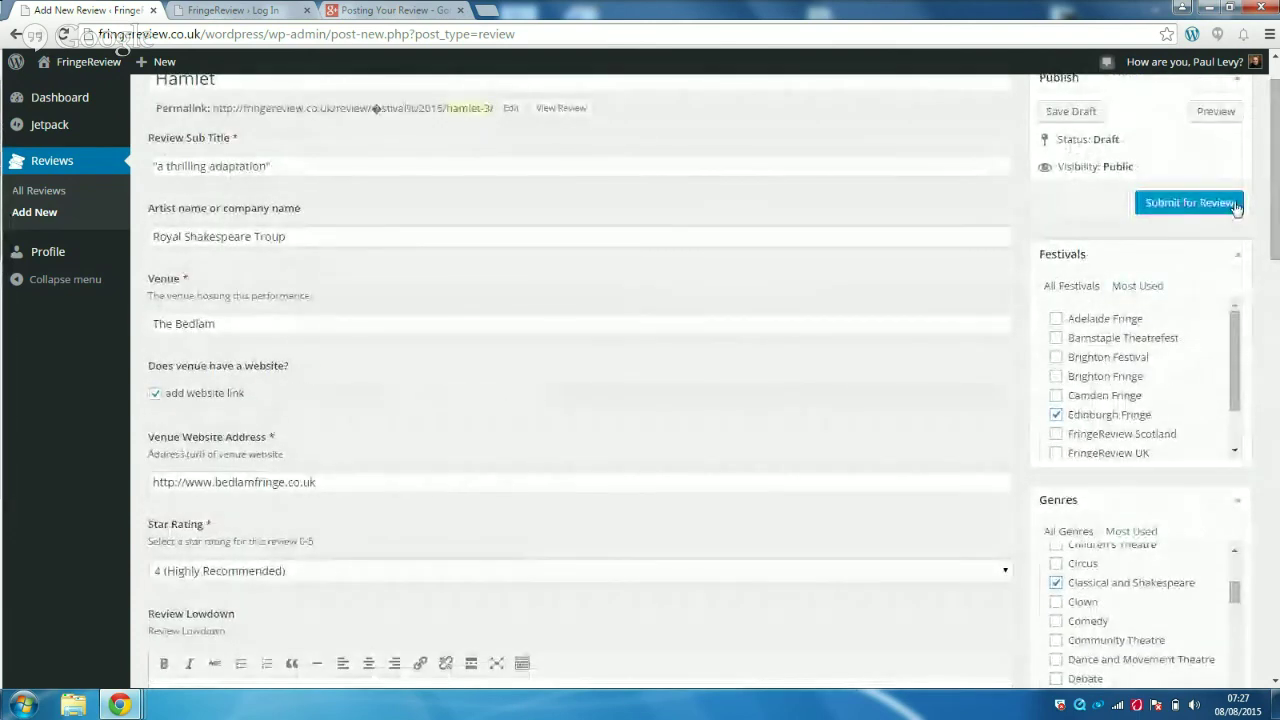
click(1202, 205)
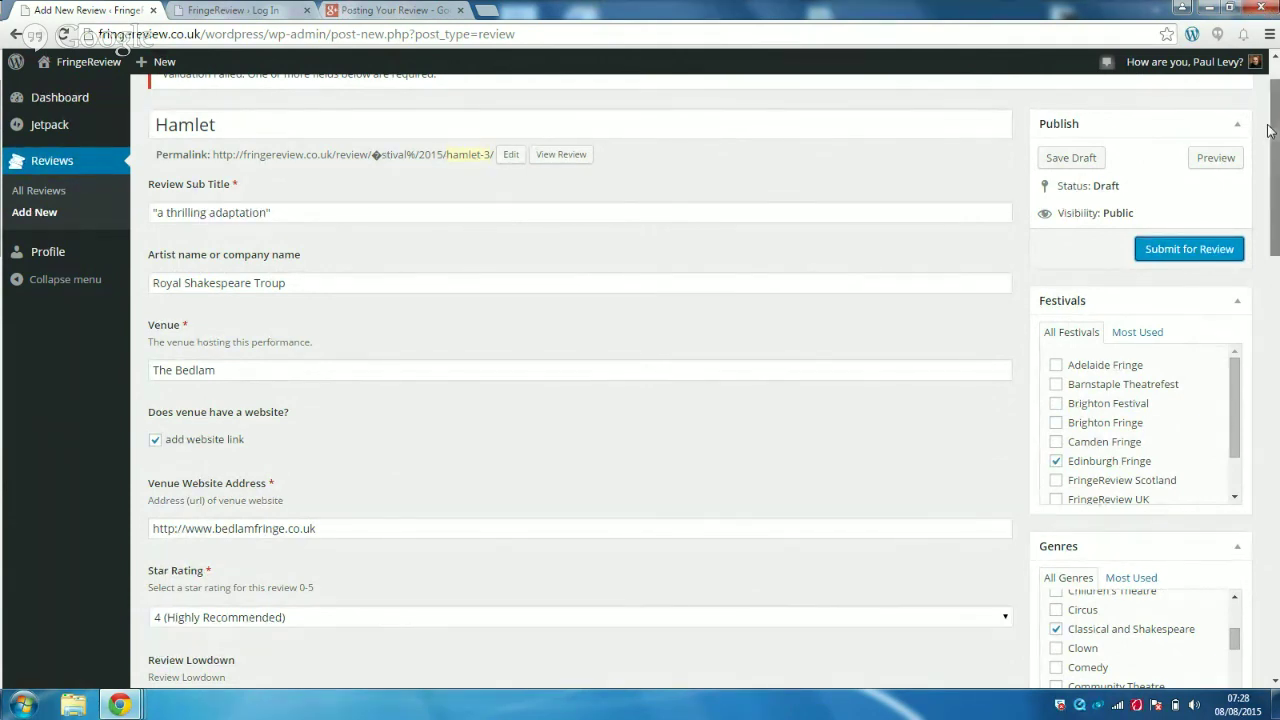
drag(1268, 130, 1272, 100)
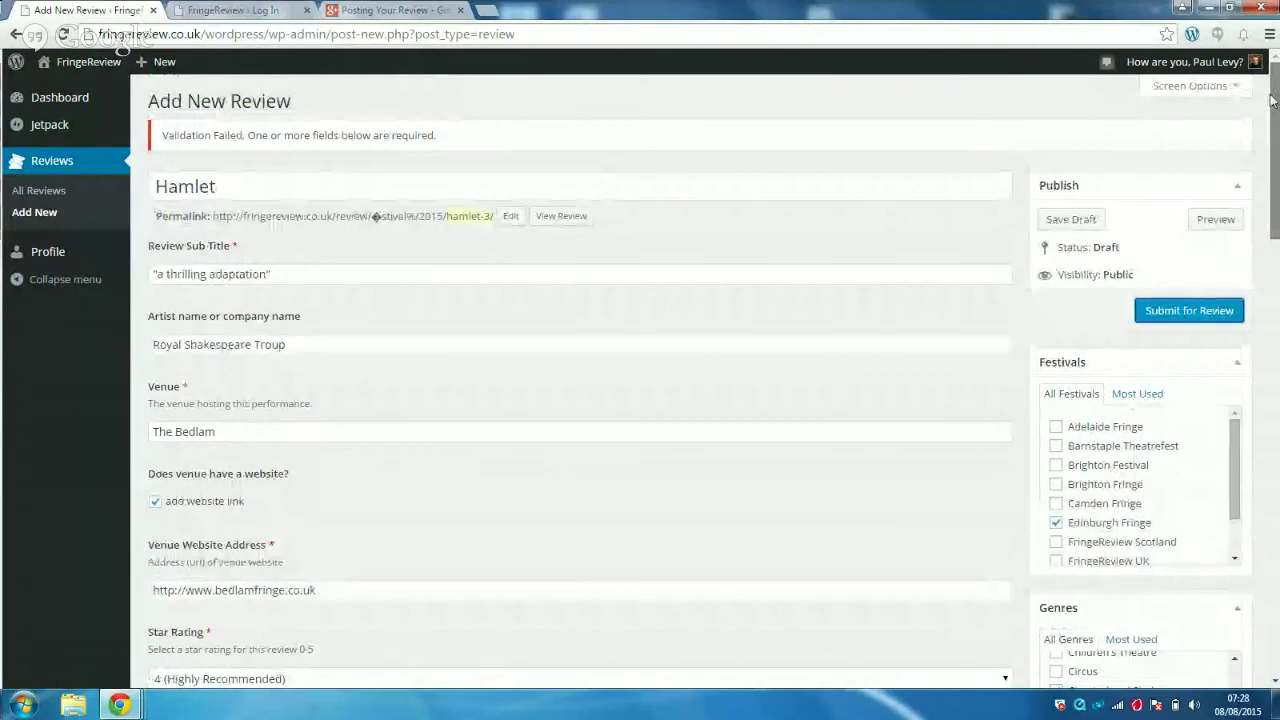
Enter "My review" as the required Review Text
drag(1272, 100, 1268, 335)
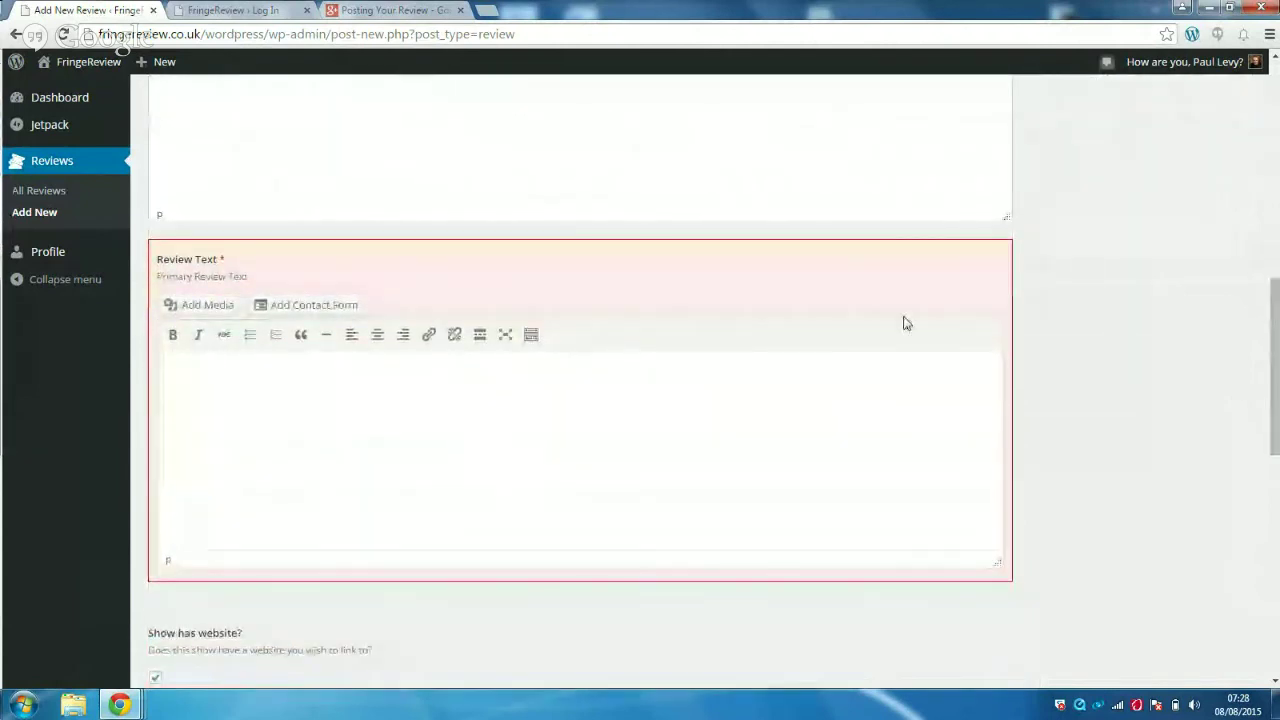
click(534, 389)
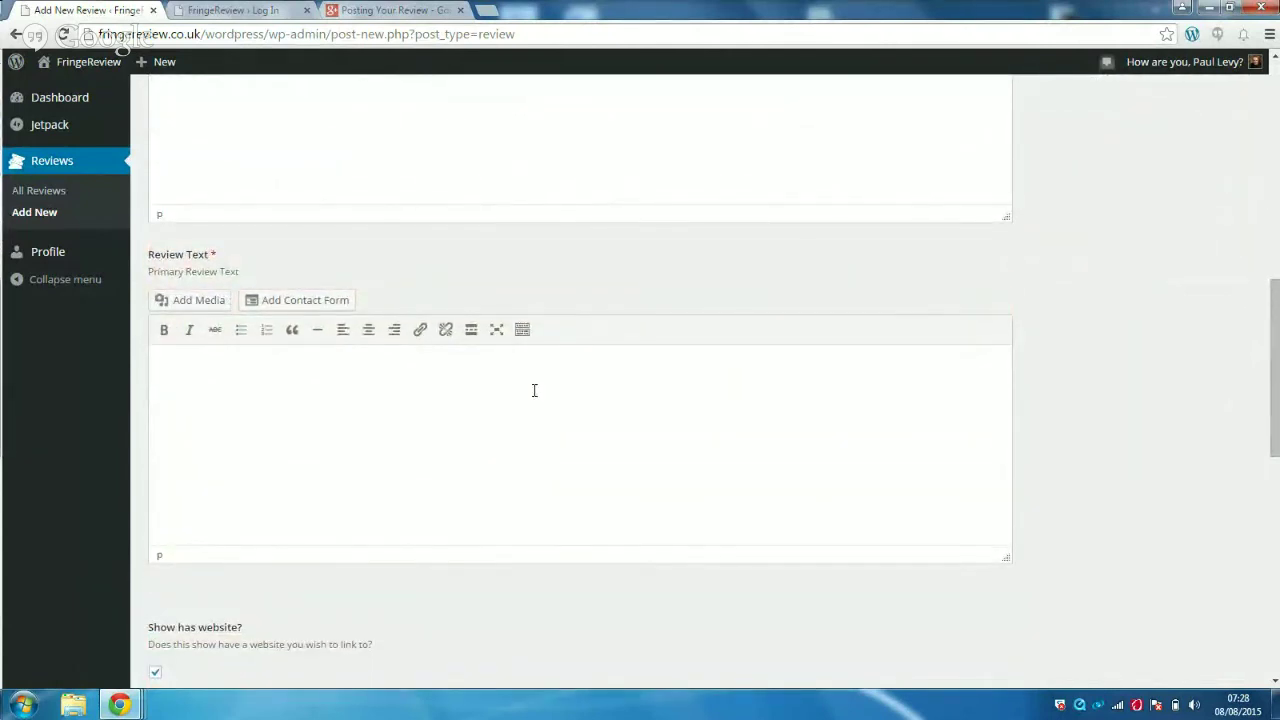
text(My review)
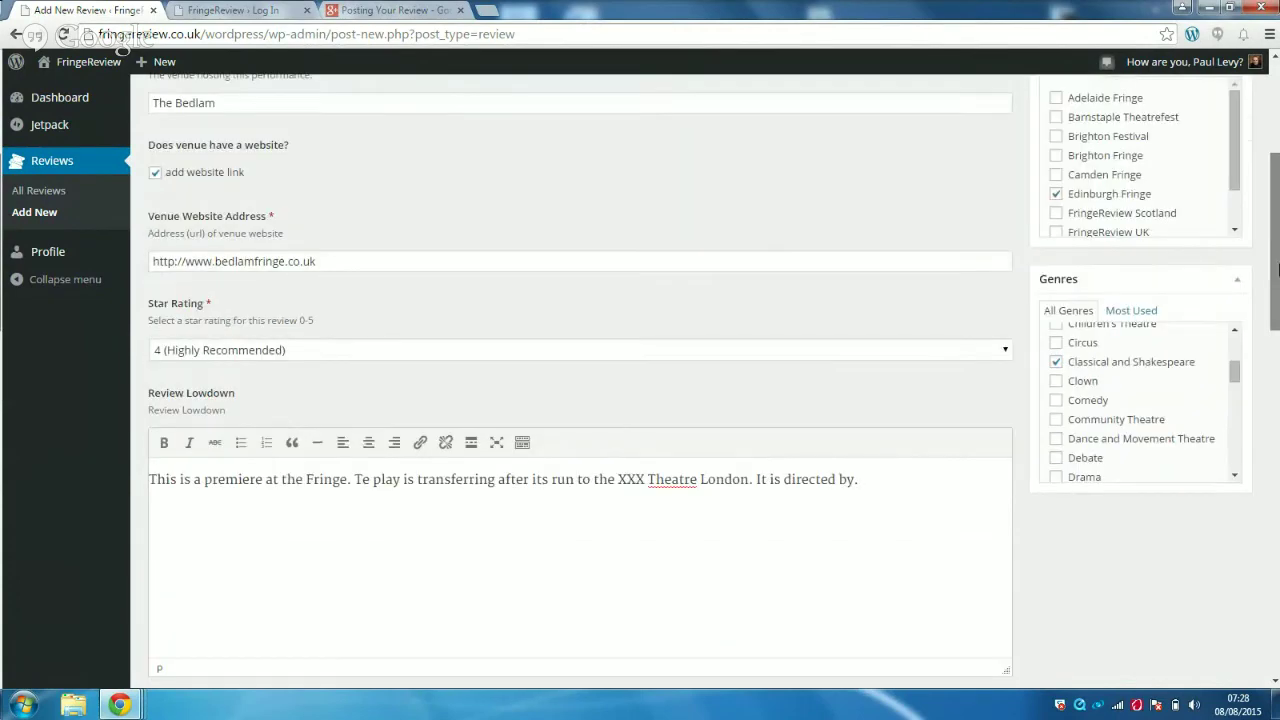
Submit the completed Hamlet review for editorial review and open the list of all reviews
drag(1275, 250, 1275, 170)
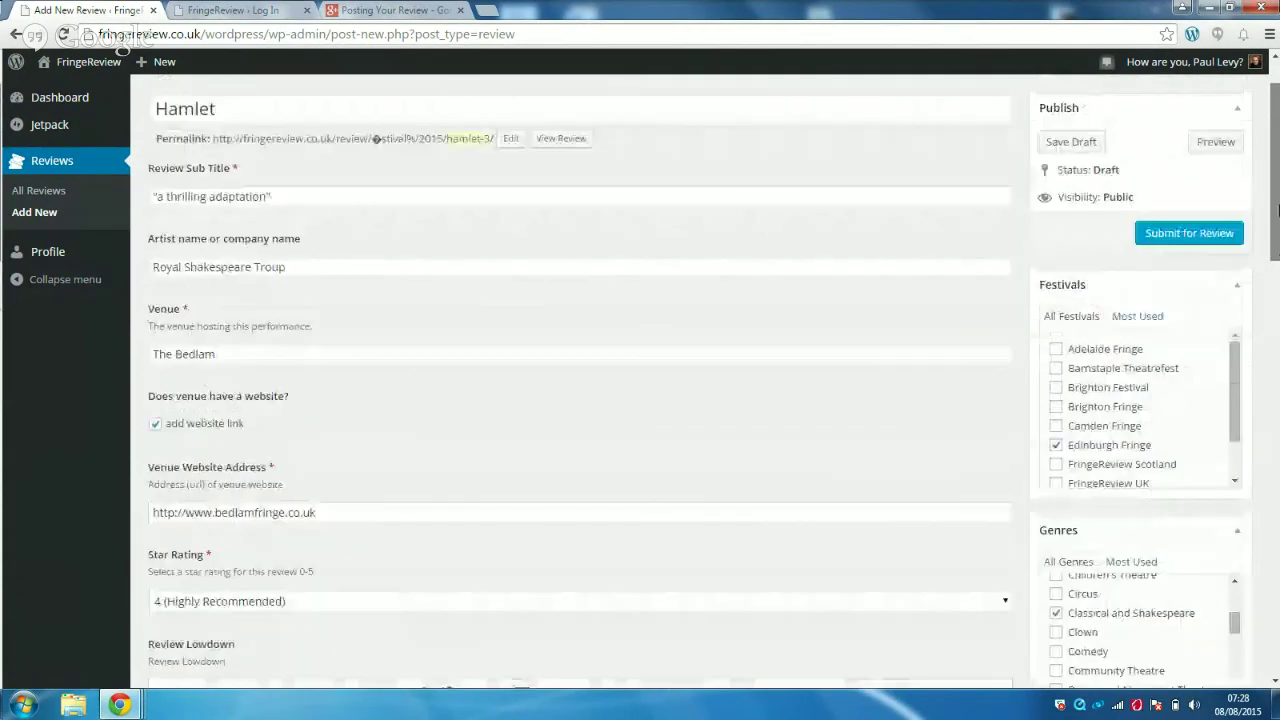
click(1201, 240)
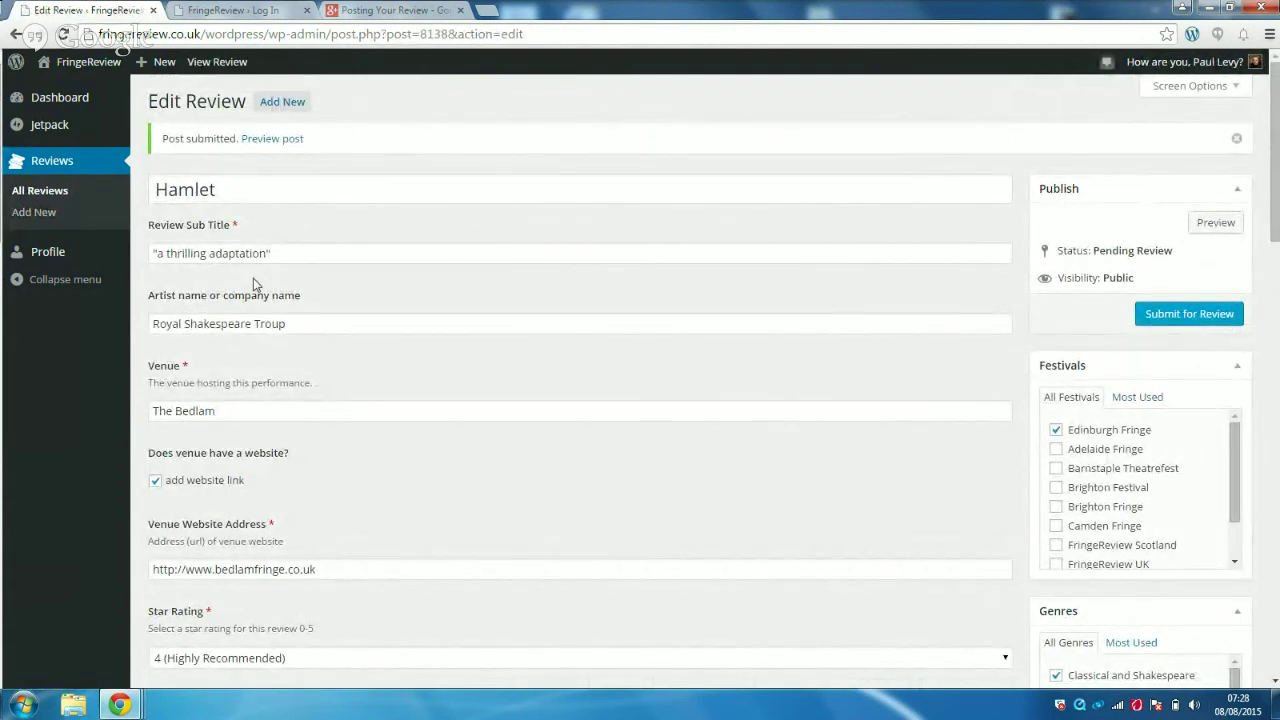
click(31, 198)
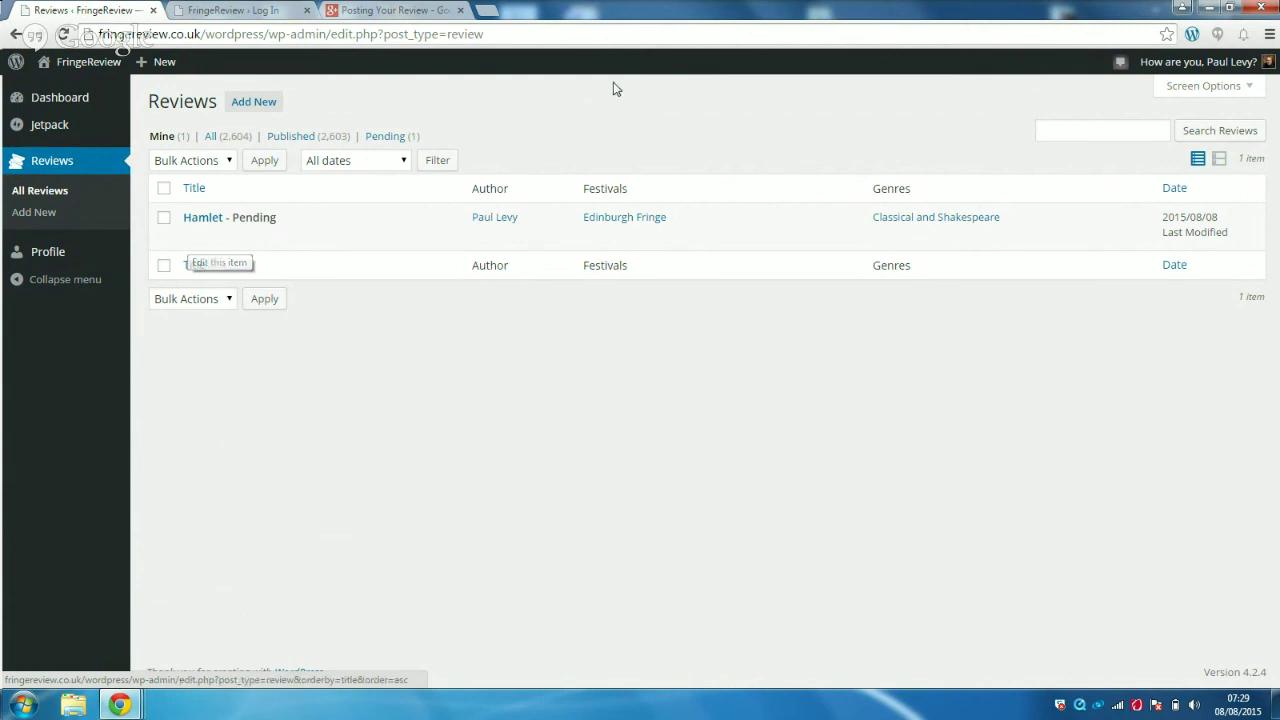
Open the account options of the logged-in reviewer
mouse_move(1147, 68)
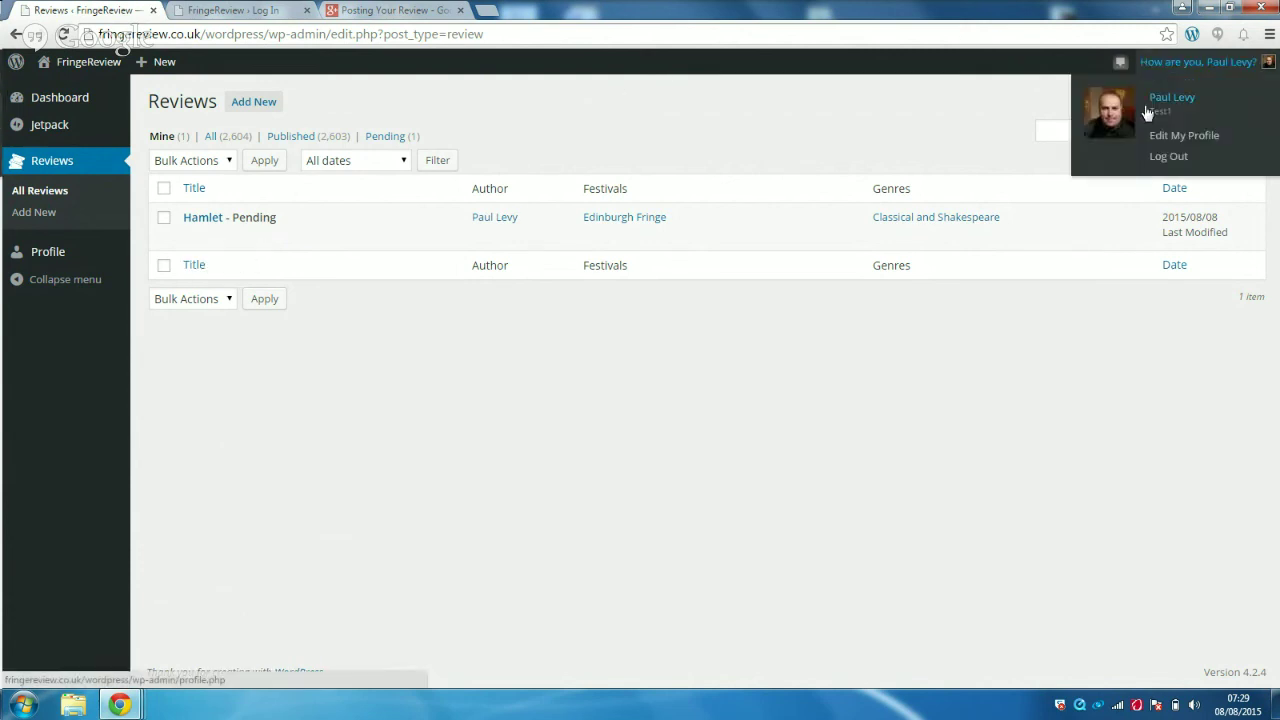